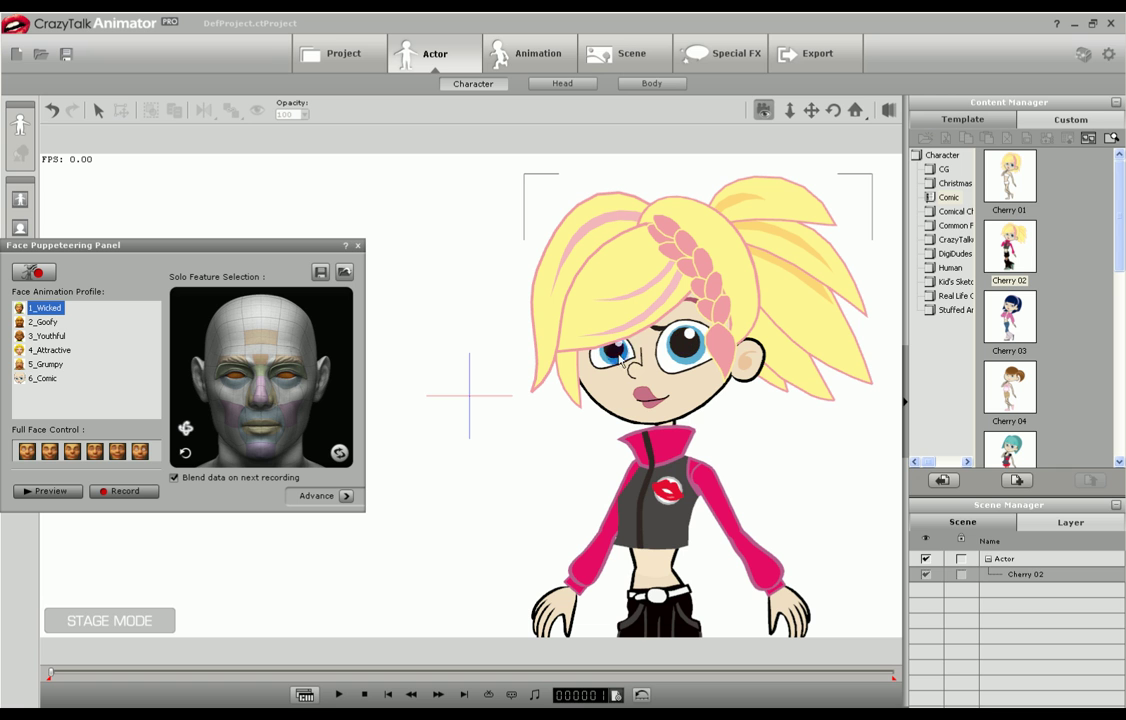
Step: Run a live face-puppeteering preview of Cherry 02 from the Face Puppeteering Panel
click(46, 491)
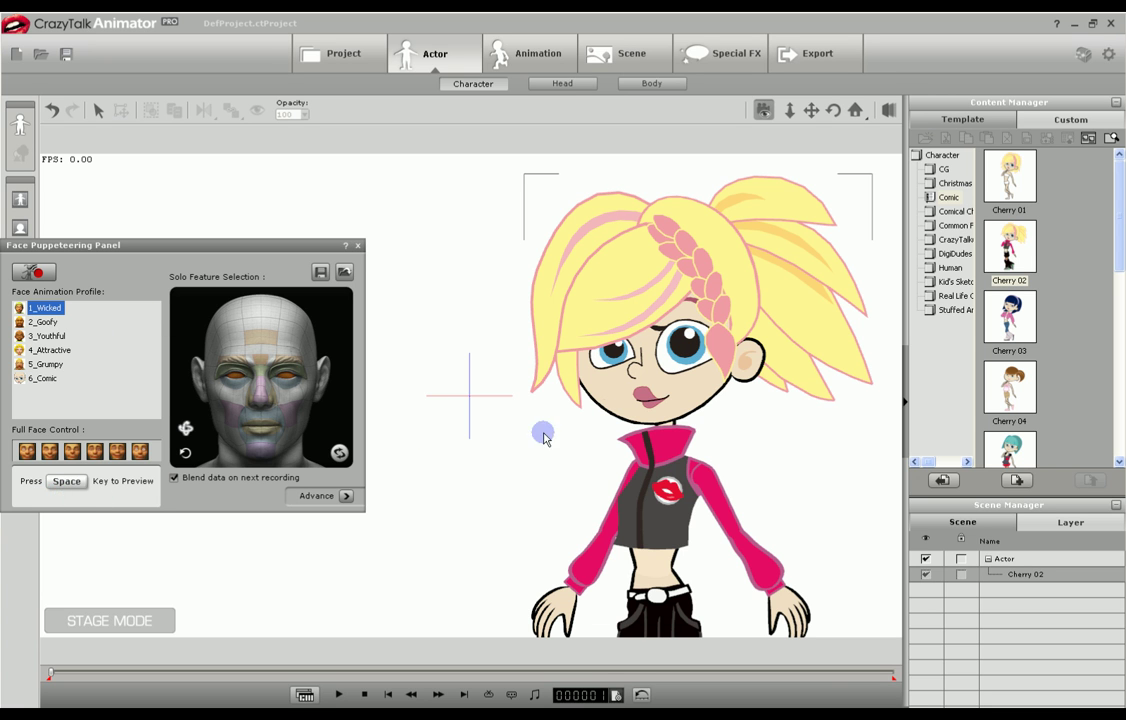
key(space)
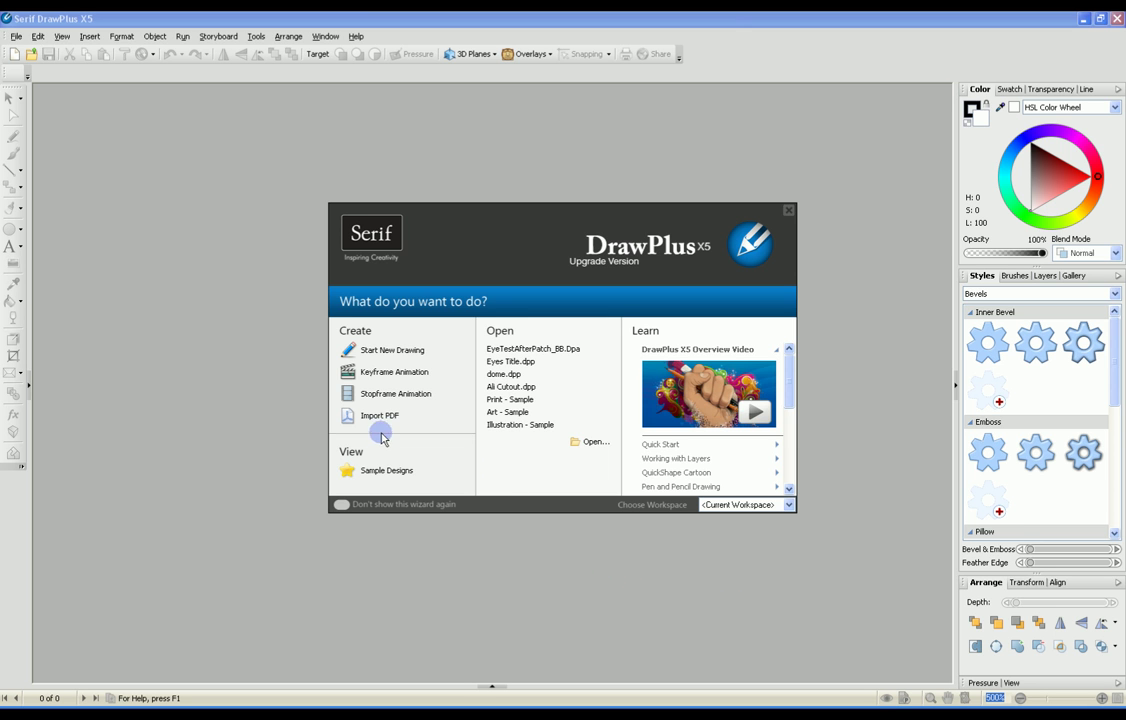
Step: Create a new Keyframe Animation document using the Medium Rectangle page size
click(371, 376)
click(451, 358)
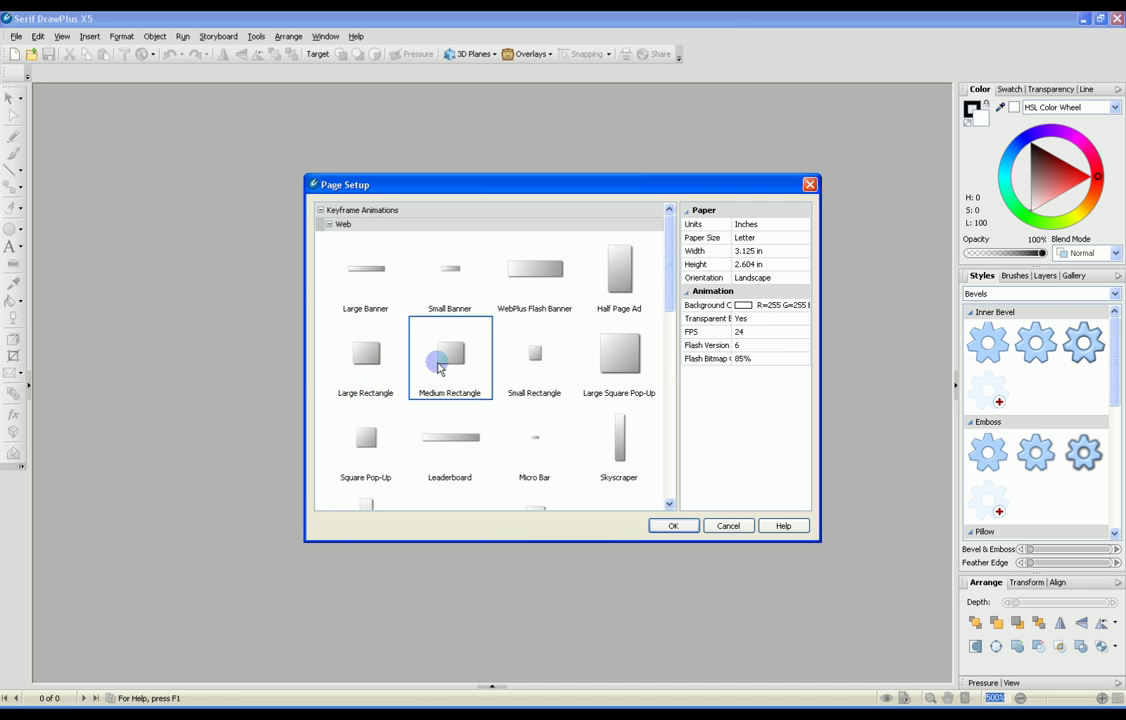
double_click(455, 360)
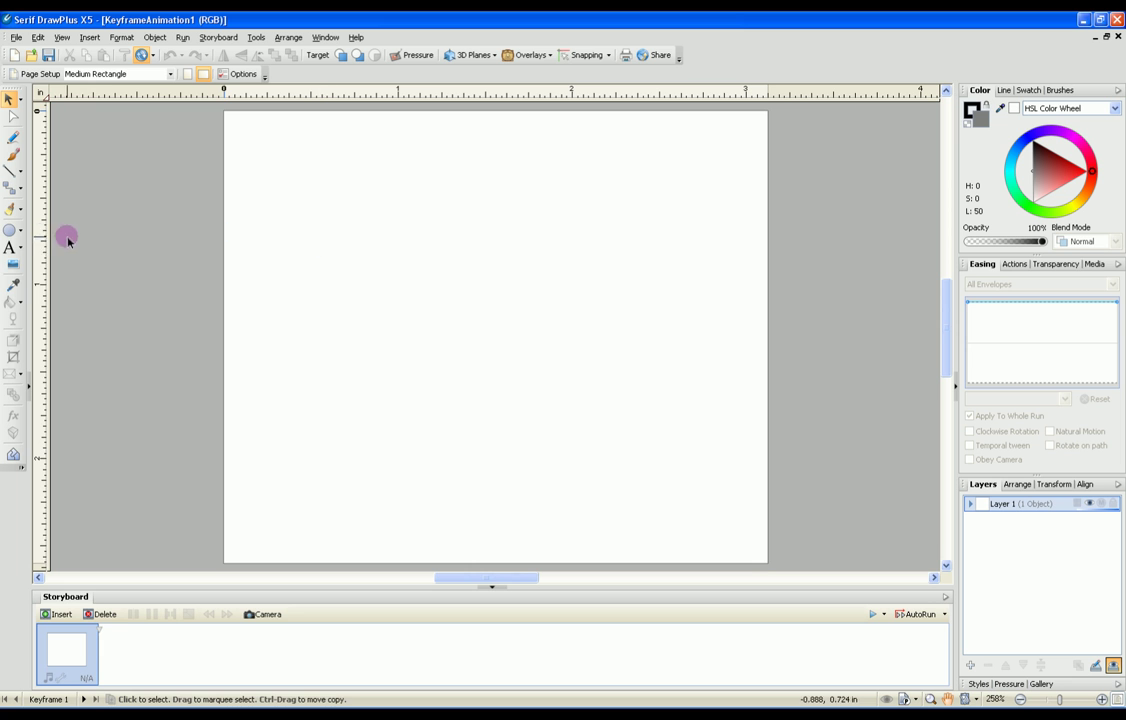
Step: Draw a wide ellipse, tilt it about 45°, move it up and fill it cyan
click(10, 232)
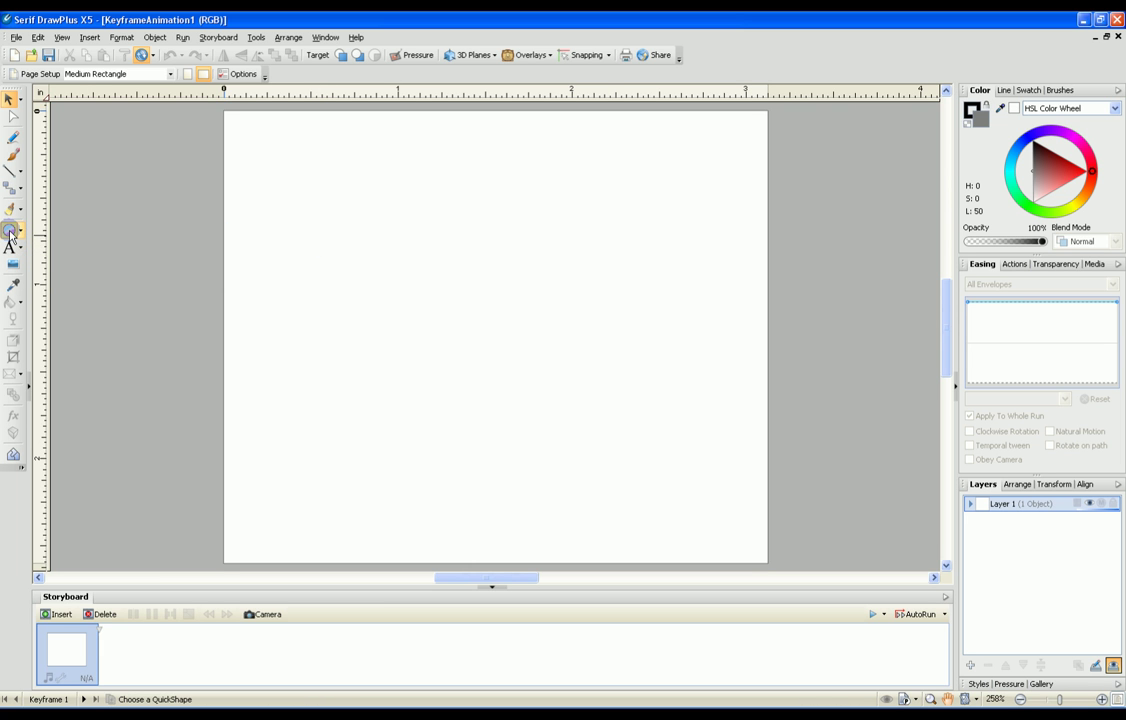
drag(298, 262, 670, 450)
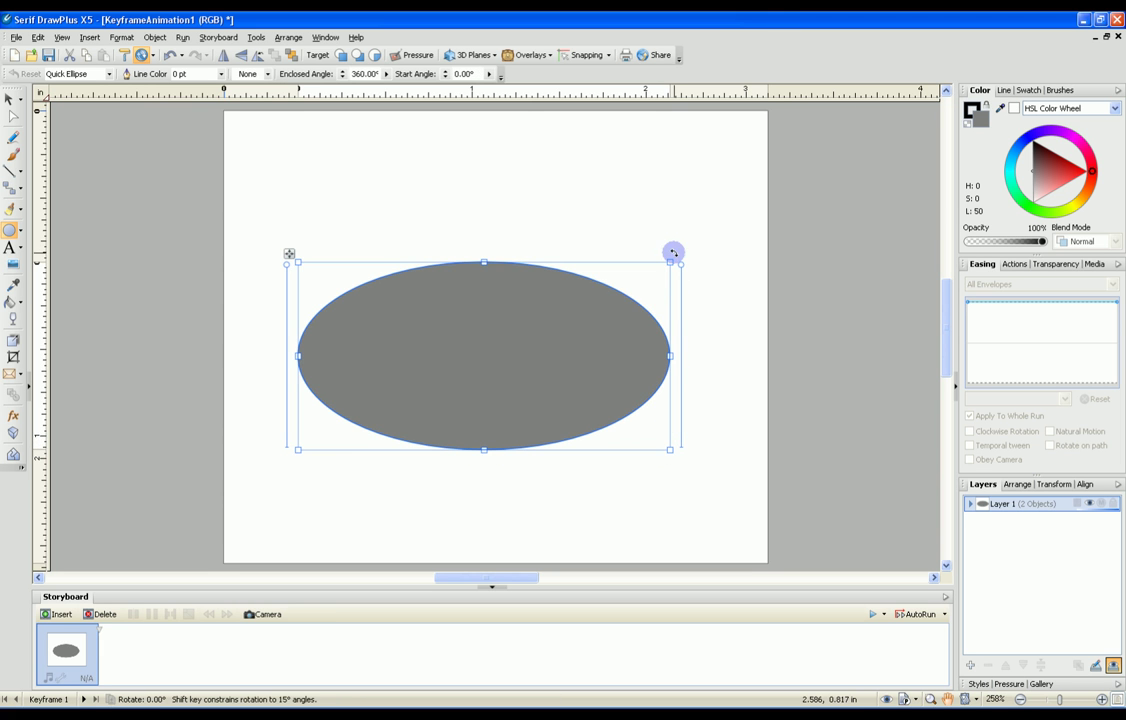
drag(675, 258, 553, 166)
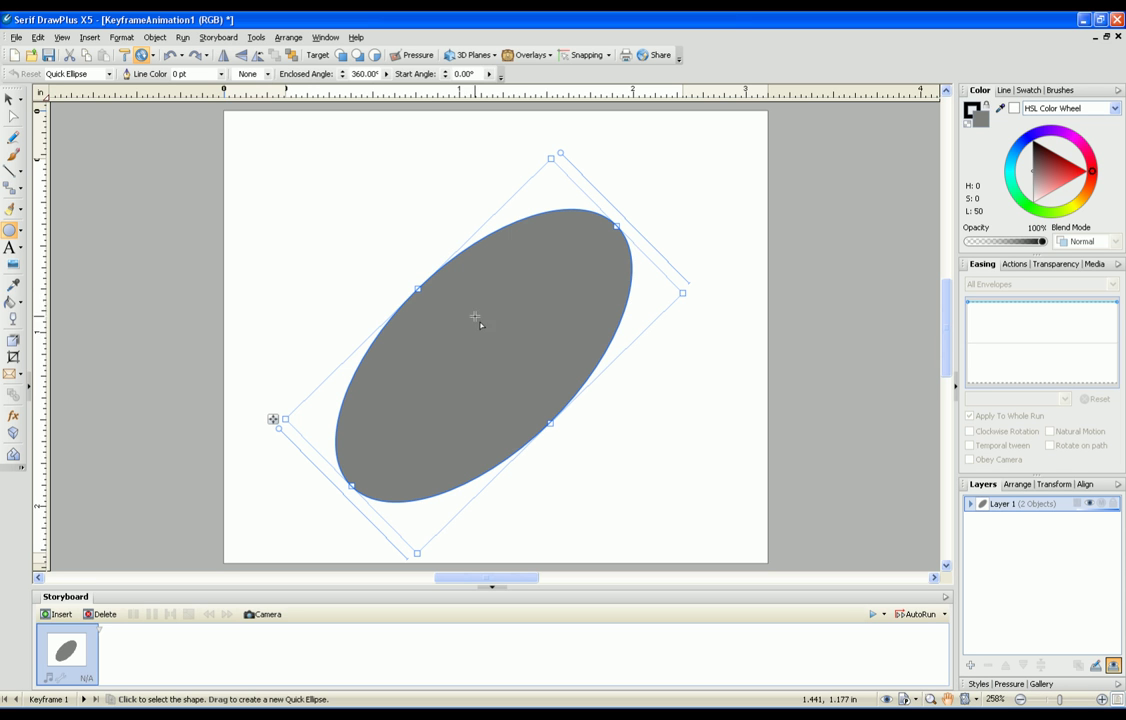
click(516, 209)
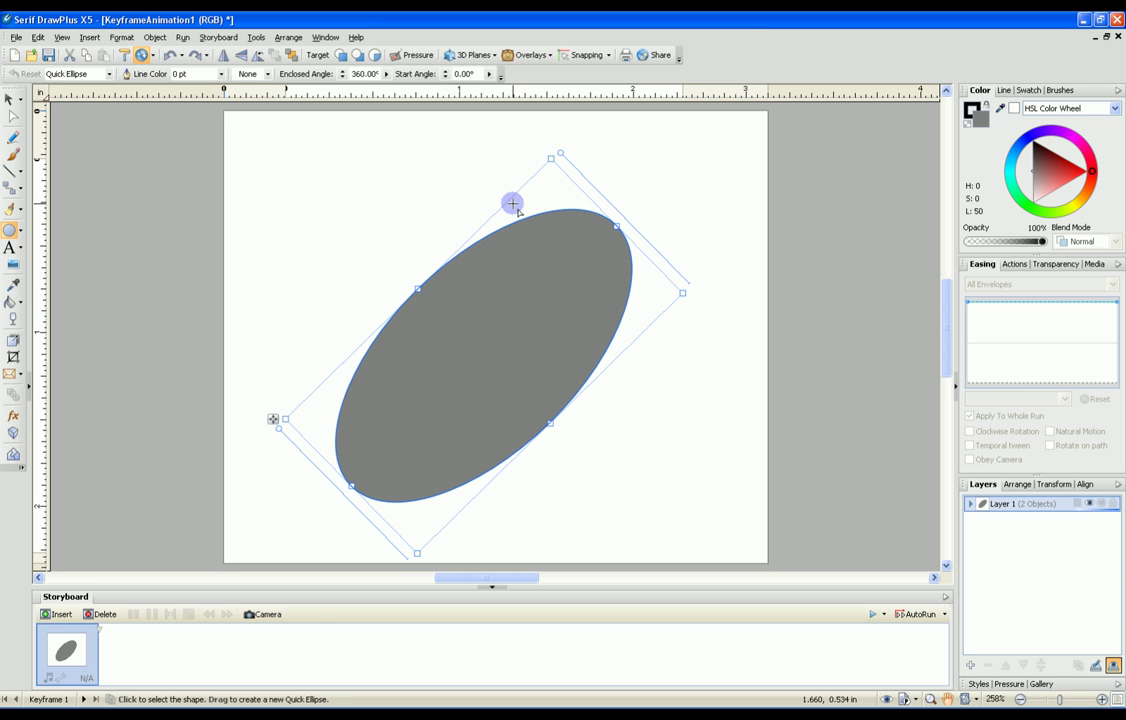
drag(515, 207, 515, 171)
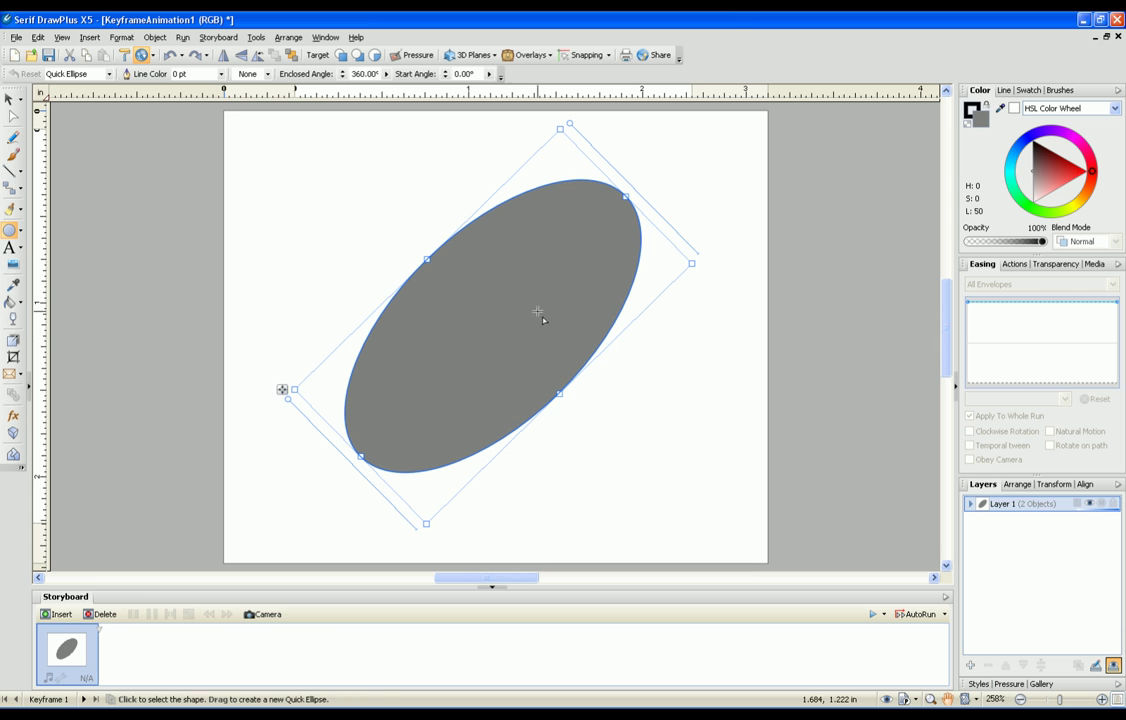
click(1010, 163)
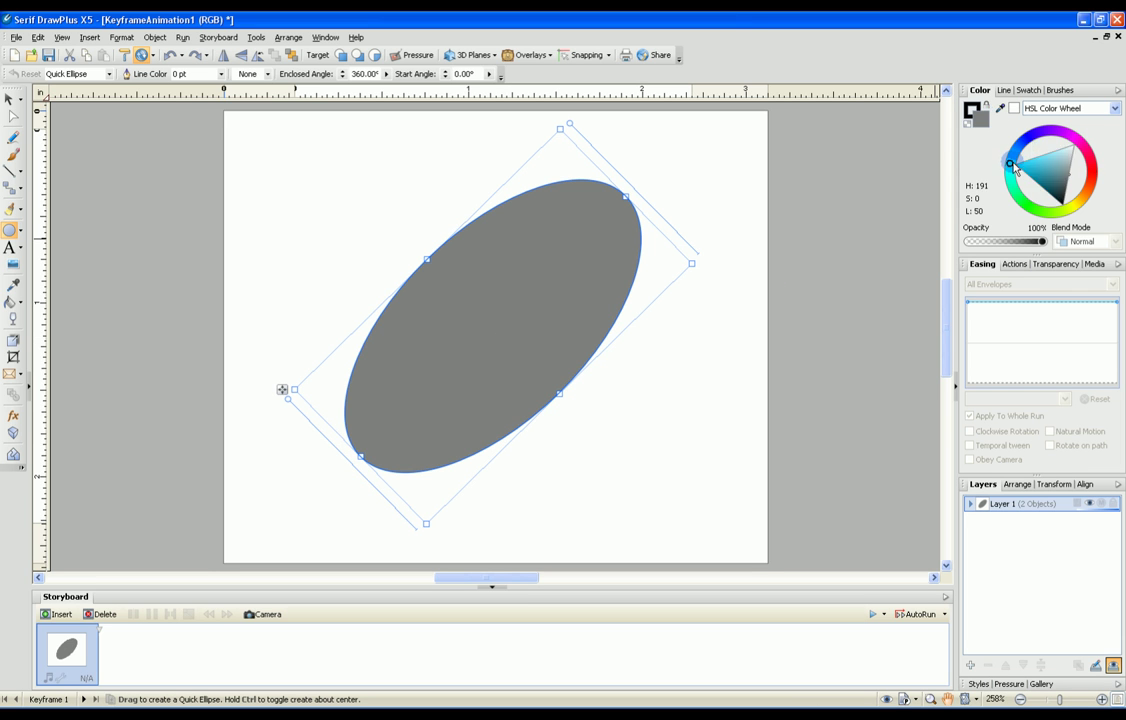
click(1046, 168)
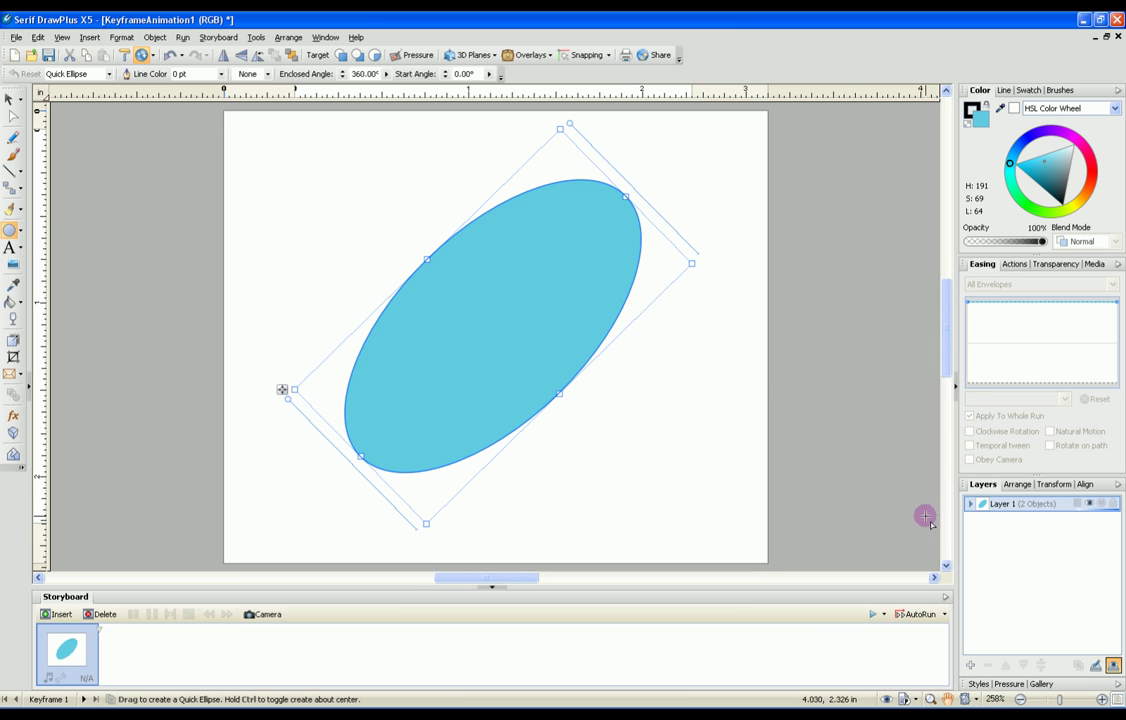
Step: Add a new layer named Pupil
right_click(1000, 558)
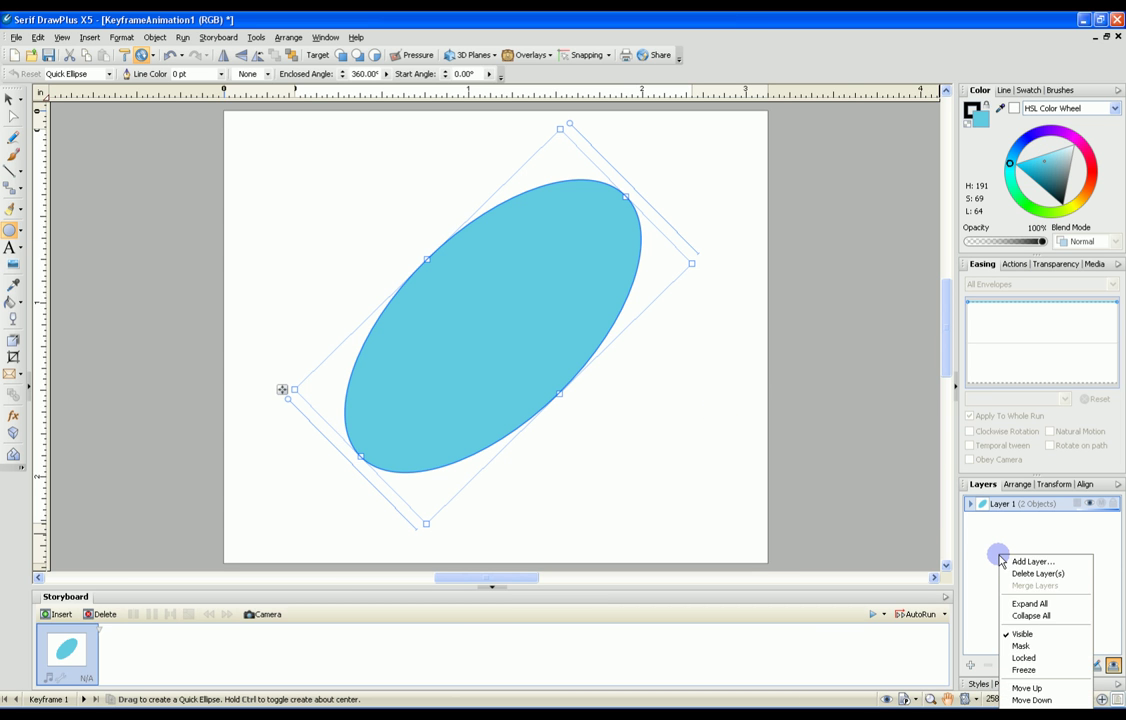
click(1008, 560)
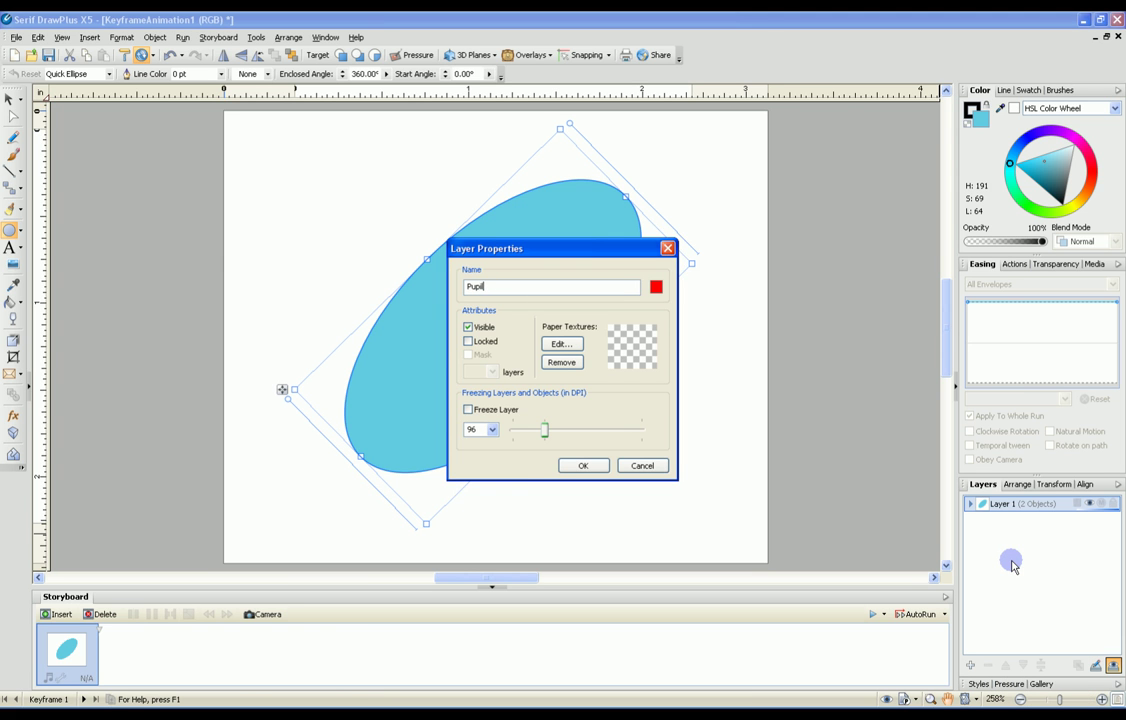
key(Return)
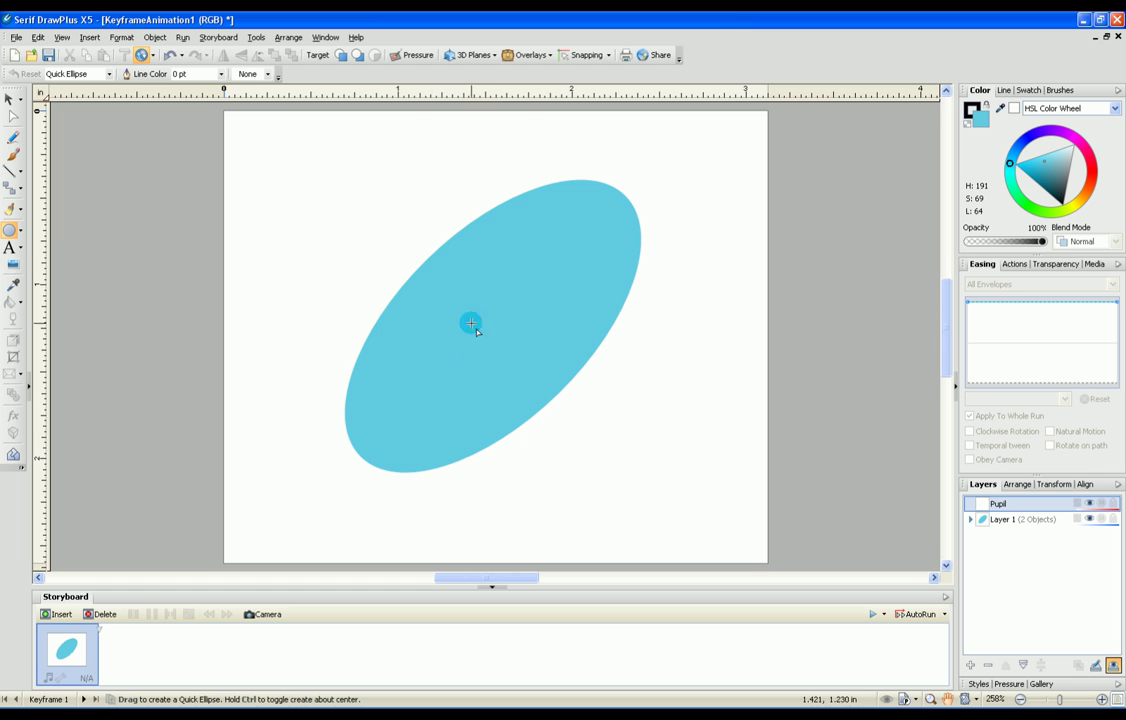
Step: Draw a tall saturated-blue ellipse and position it upright across the cyan ellipse's centre
click(10, 232)
drag(264, 166, 343, 398)
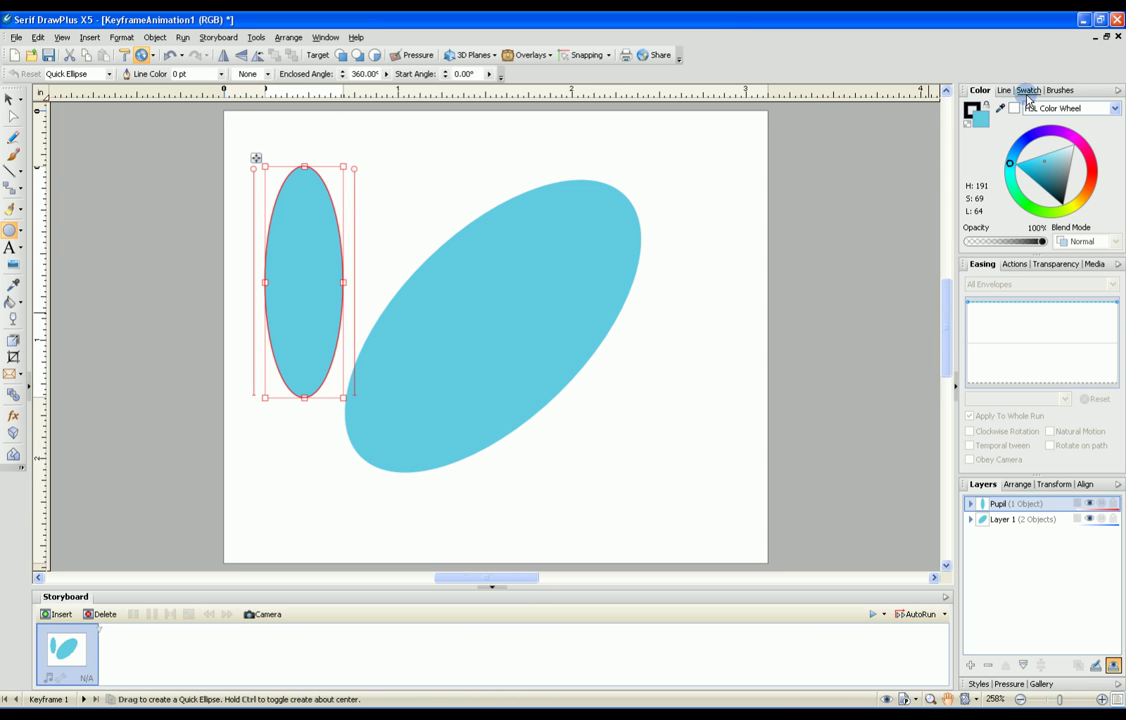
click(1033, 146)
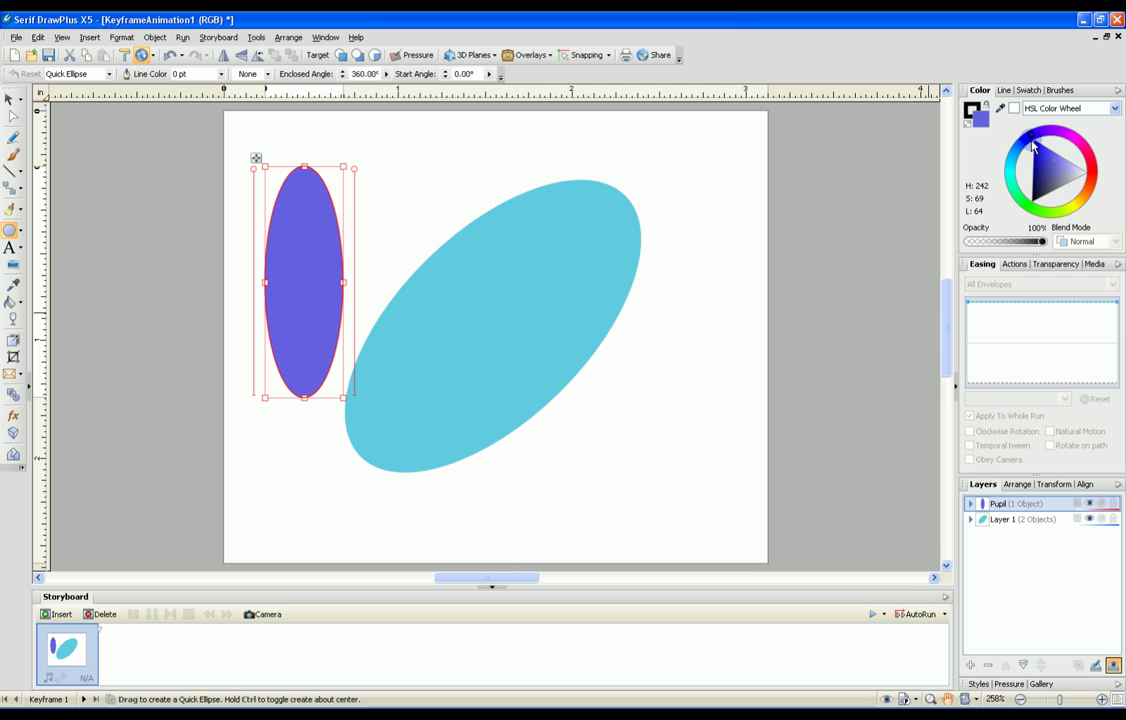
click(1040, 150)
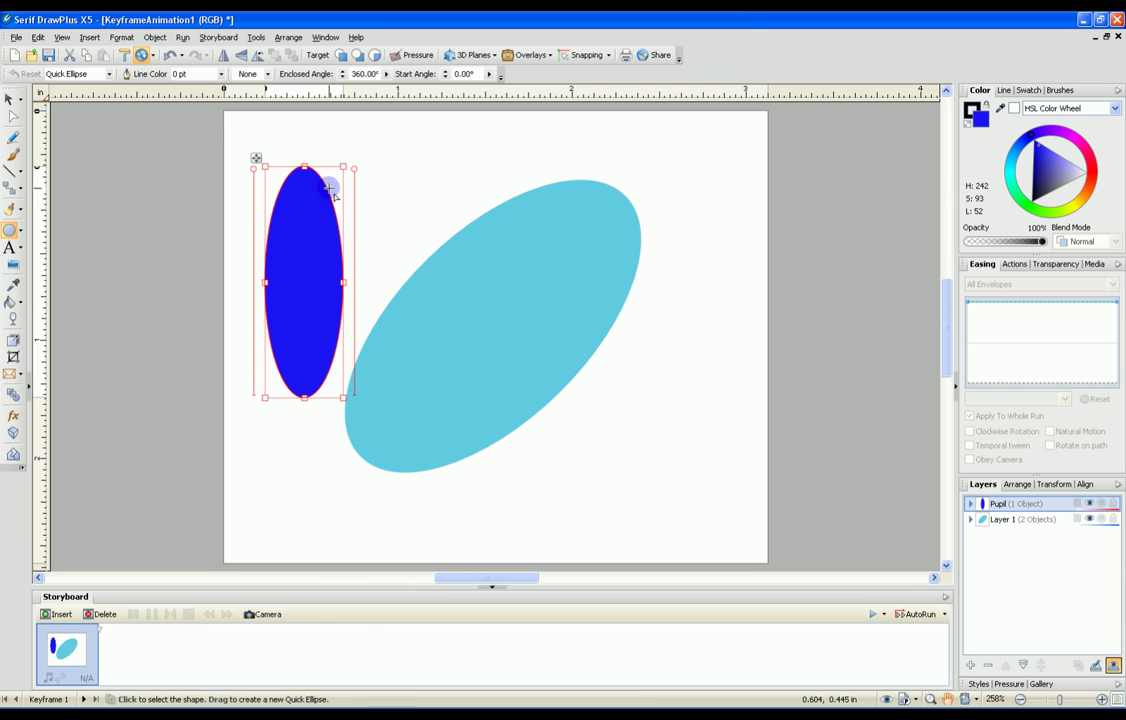
drag(328, 173, 481, 152)
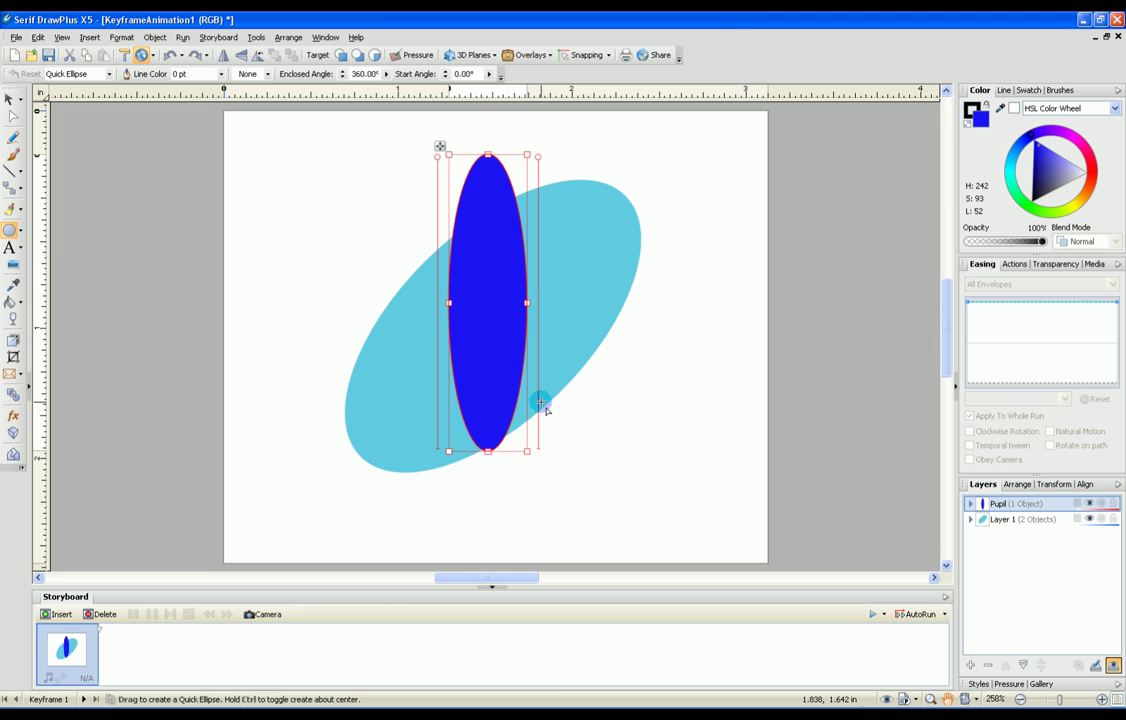
drag(487, 451, 488, 491)
click(10, 99)
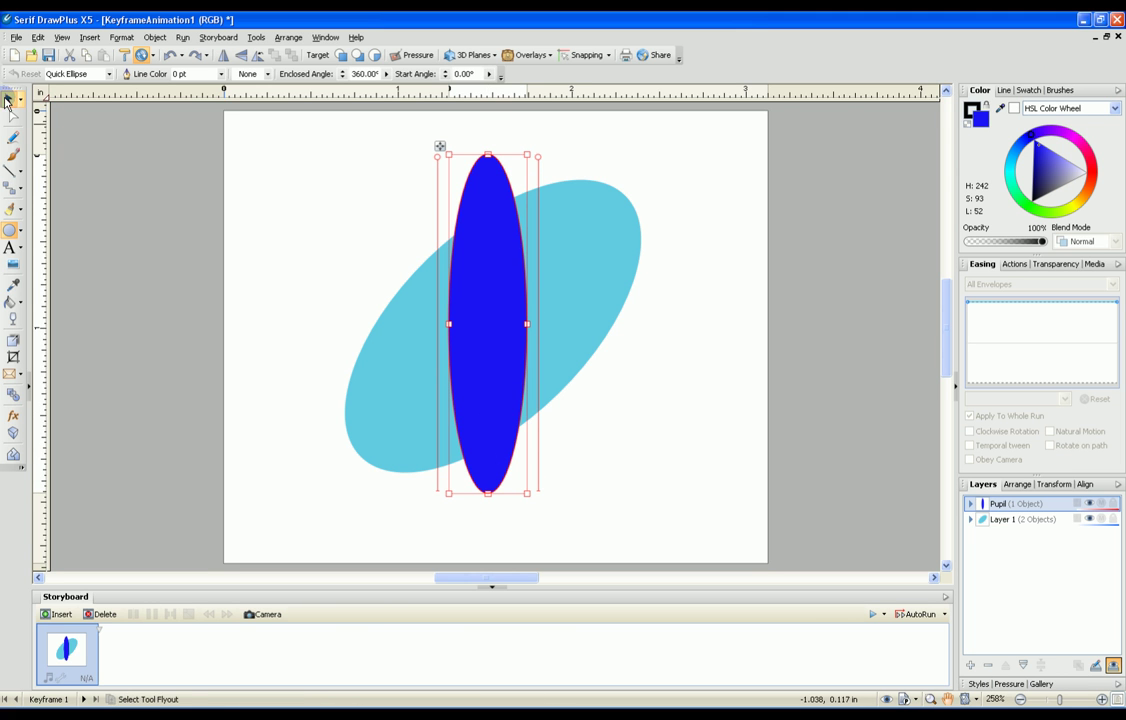
mouse_move(518, 180)
mouse_down()
mouse_move(465, 230)
mouse_move(406, 252)
mouse_move(593, 138)
mouse_move(538, 264)
mouse_move(395, 226)
mouse_move(538, 99)
mouse_move(658, 165)
mouse_move(478, 278)
mouse_move(427, 171)
mouse_move(583, 156)
mouse_move(521, 213)
mouse_move(522, 184)
mouse_up()
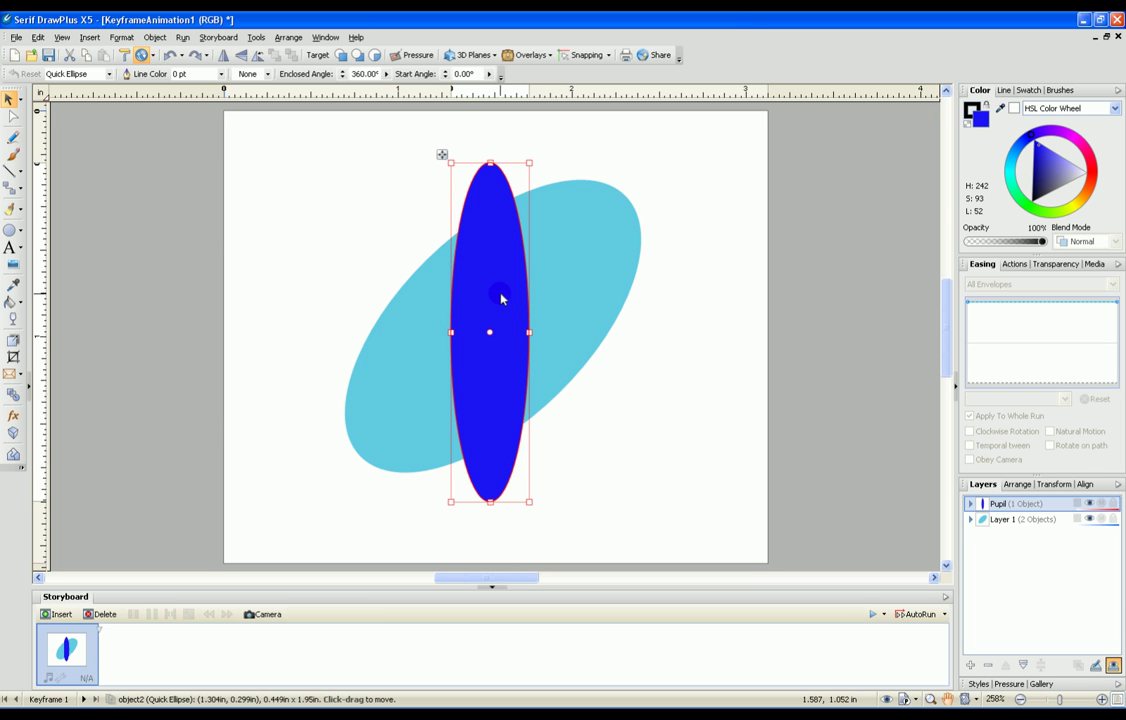
Step: Draw a small black oval and place it inside the blue ellipse
click(10, 232)
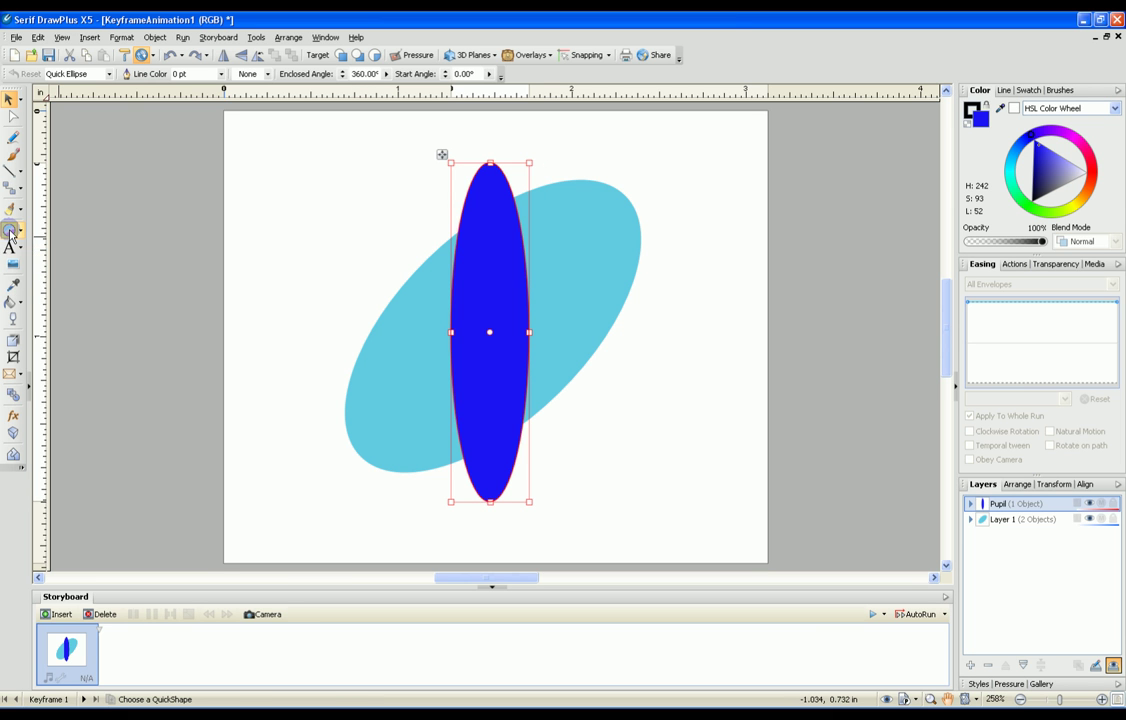
drag(269, 167, 334, 292)
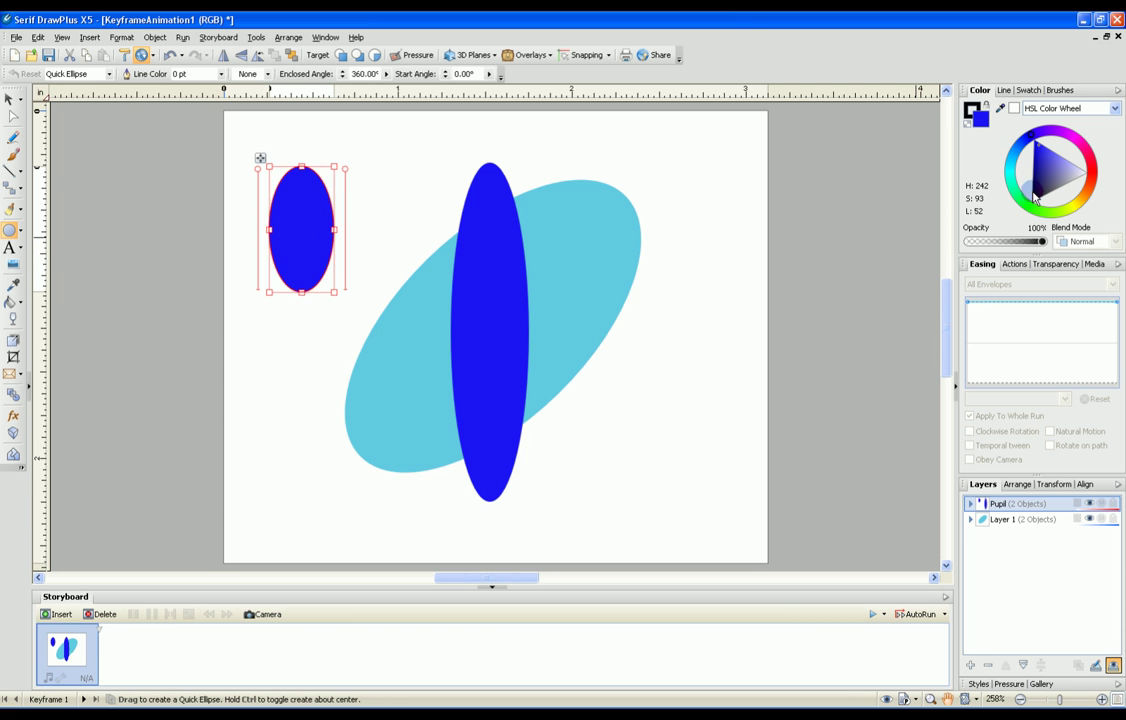
click(1036, 202)
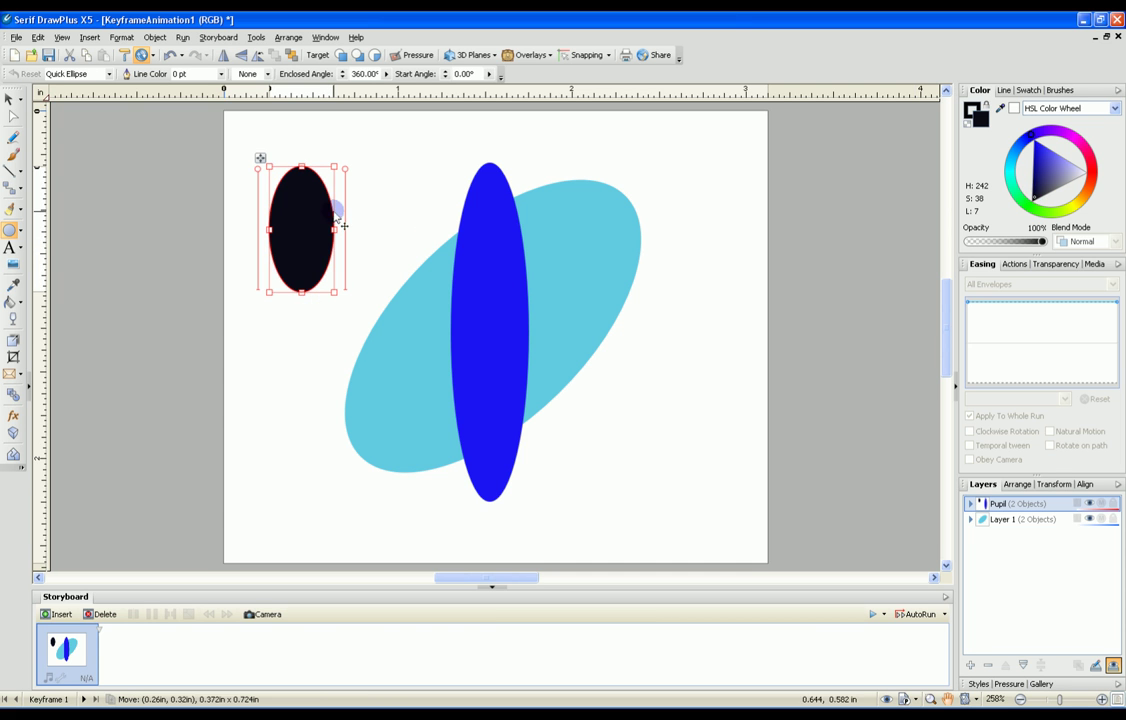
mouse_move(331, 176)
mouse_down()
mouse_move(368, 201)
mouse_move(513, 200)
mouse_move(525, 258)
mouse_up()
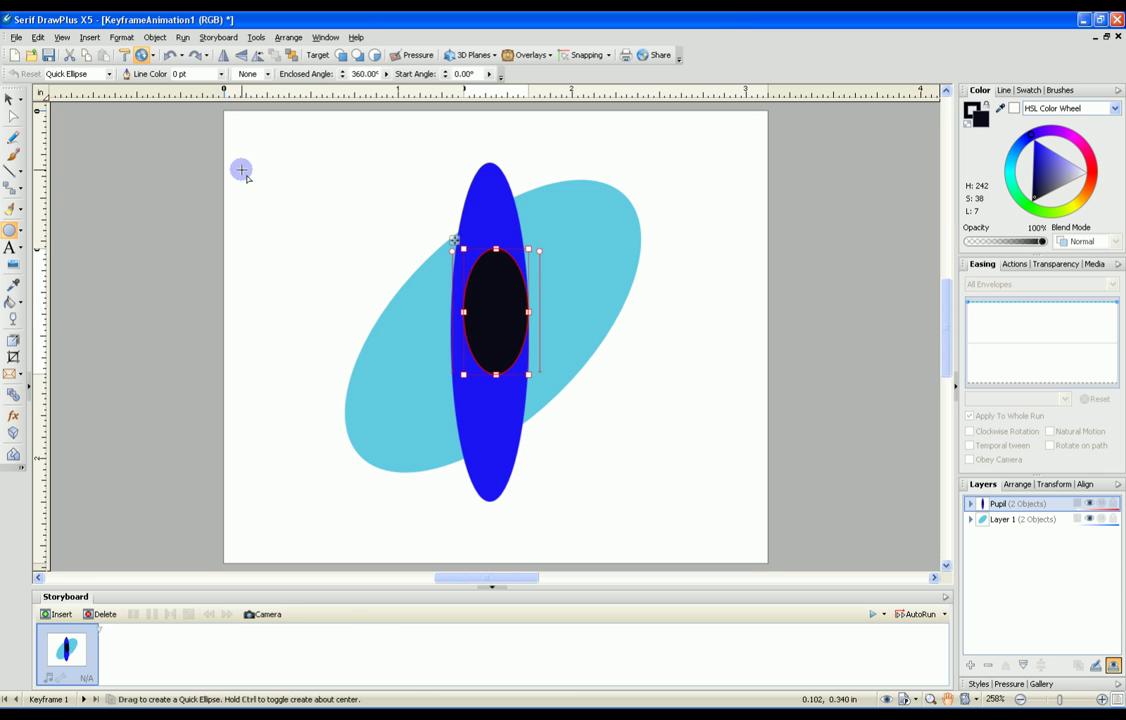
Step: Add a tiny near-white ellipse as a highlight on the black pupil
drag(253, 168, 286, 210)
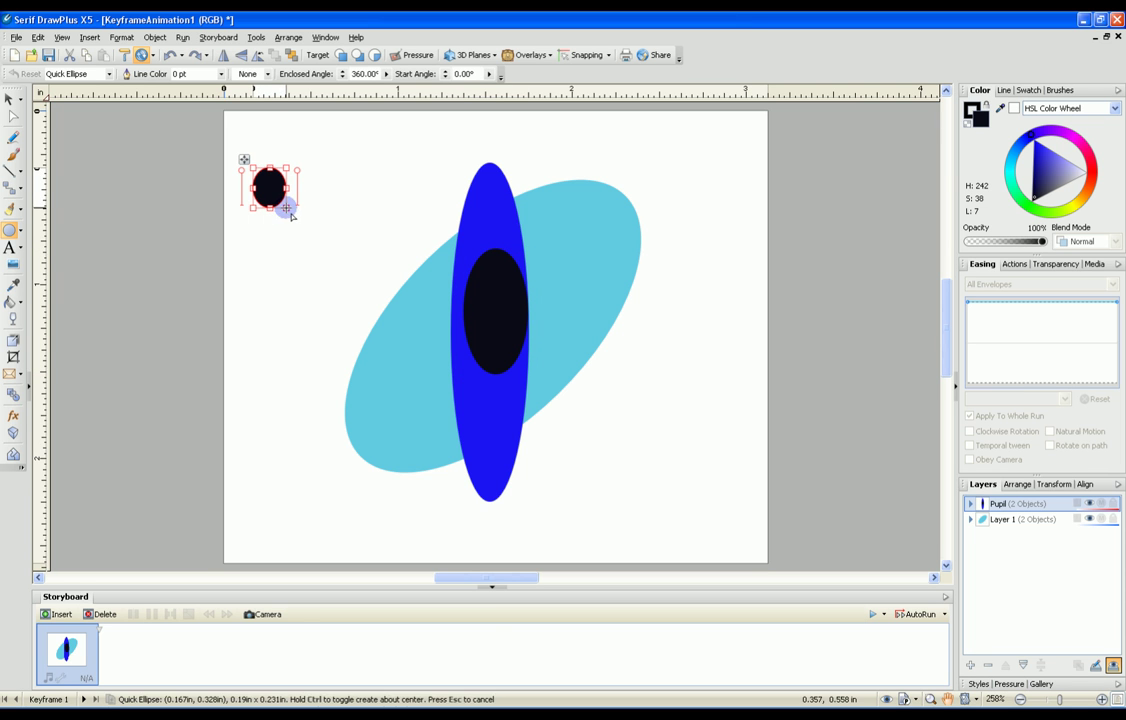
click(1086, 178)
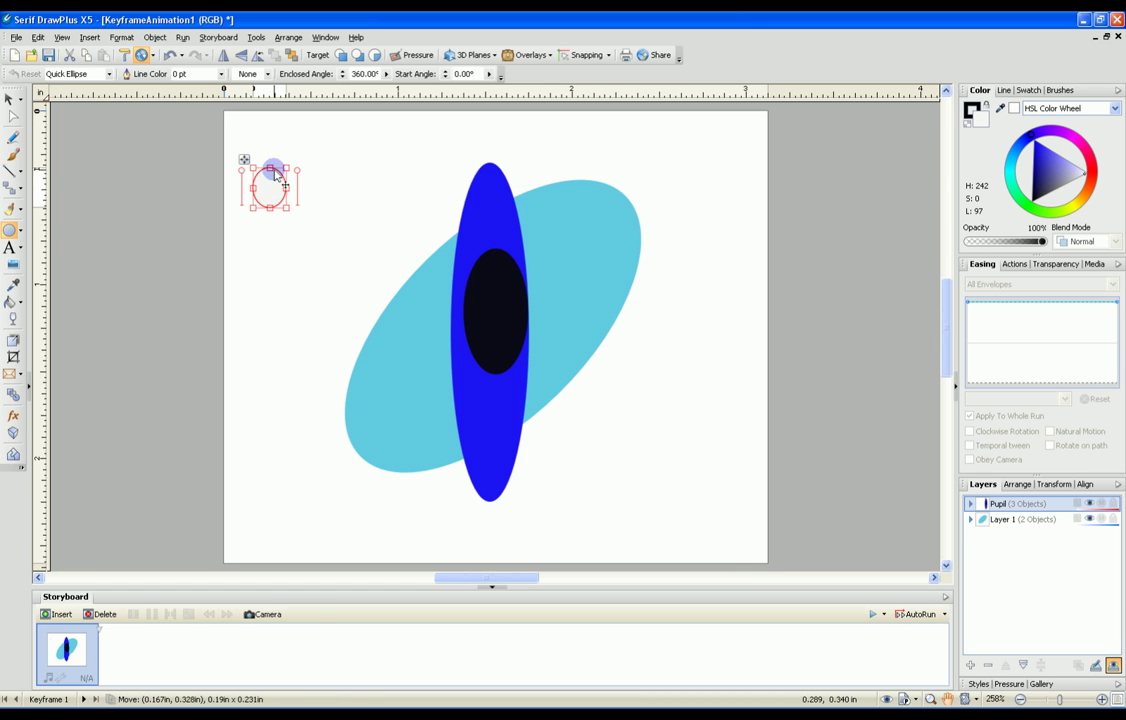
drag(280, 187, 512, 278)
click(623, 404)
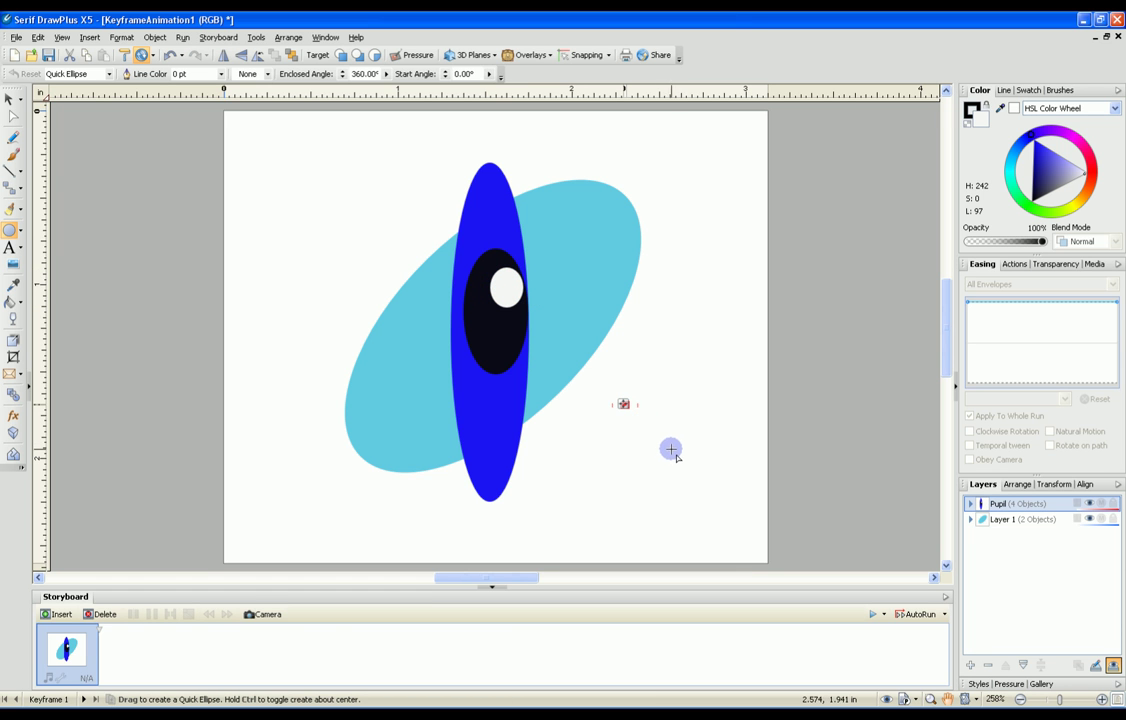
Step: Delete the stray tiny unnamed ellipse from the Pupil layer
click(970, 504)
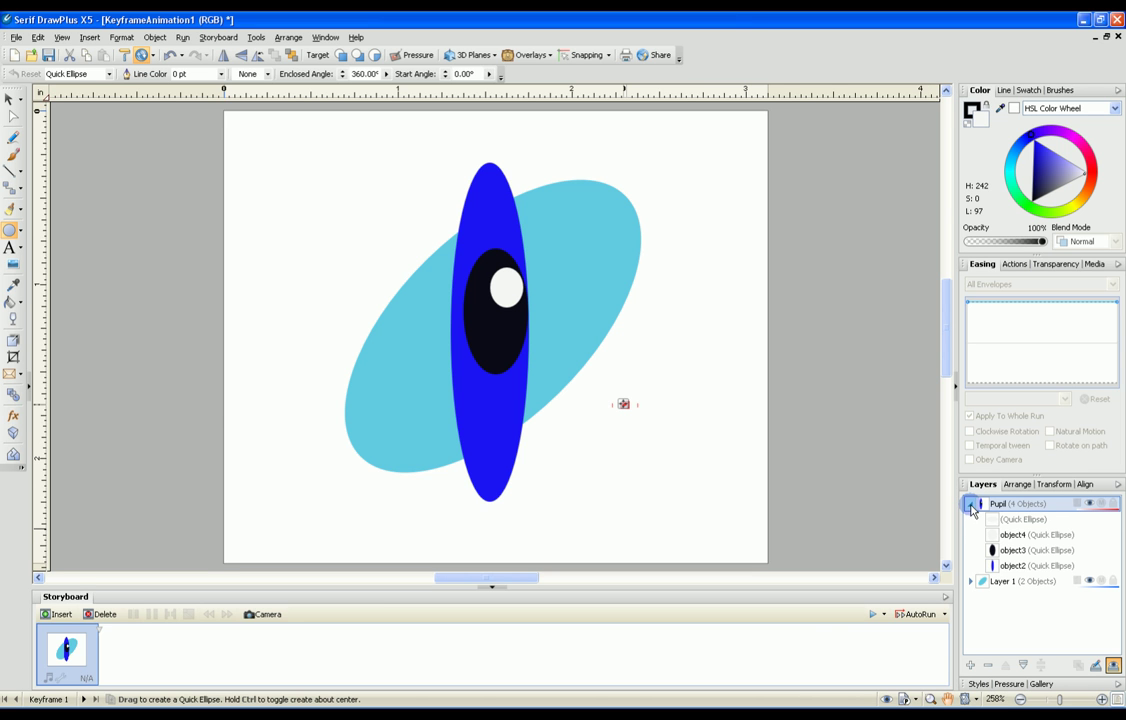
click(1016, 517)
click(1016, 519)
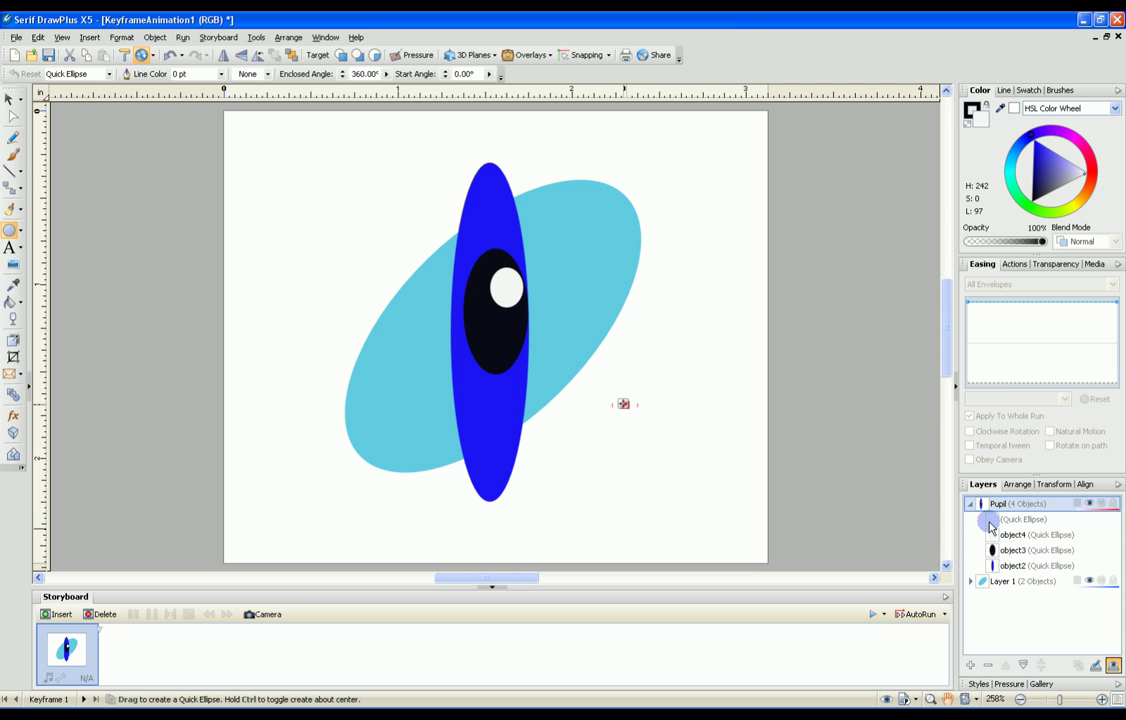
right_click(994, 521)
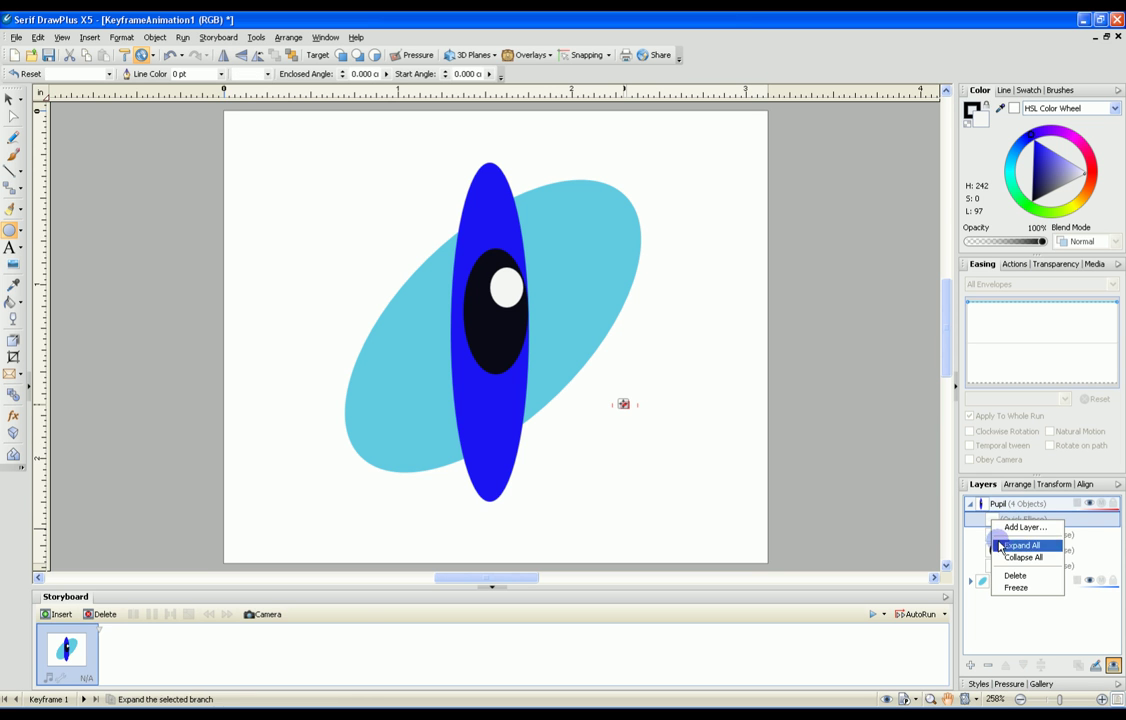
click(1015, 576)
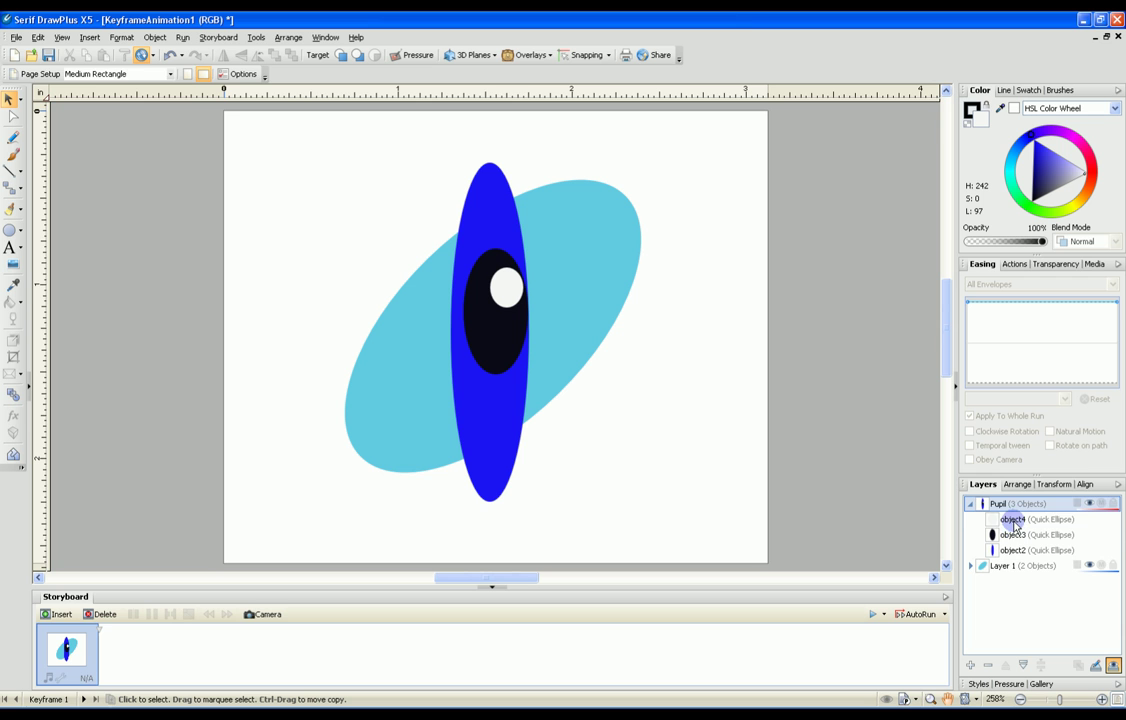
Step: Rename the white highlight, black pupil and blue band ellipses each to Pupil
click(1013, 520)
click(1014, 520)
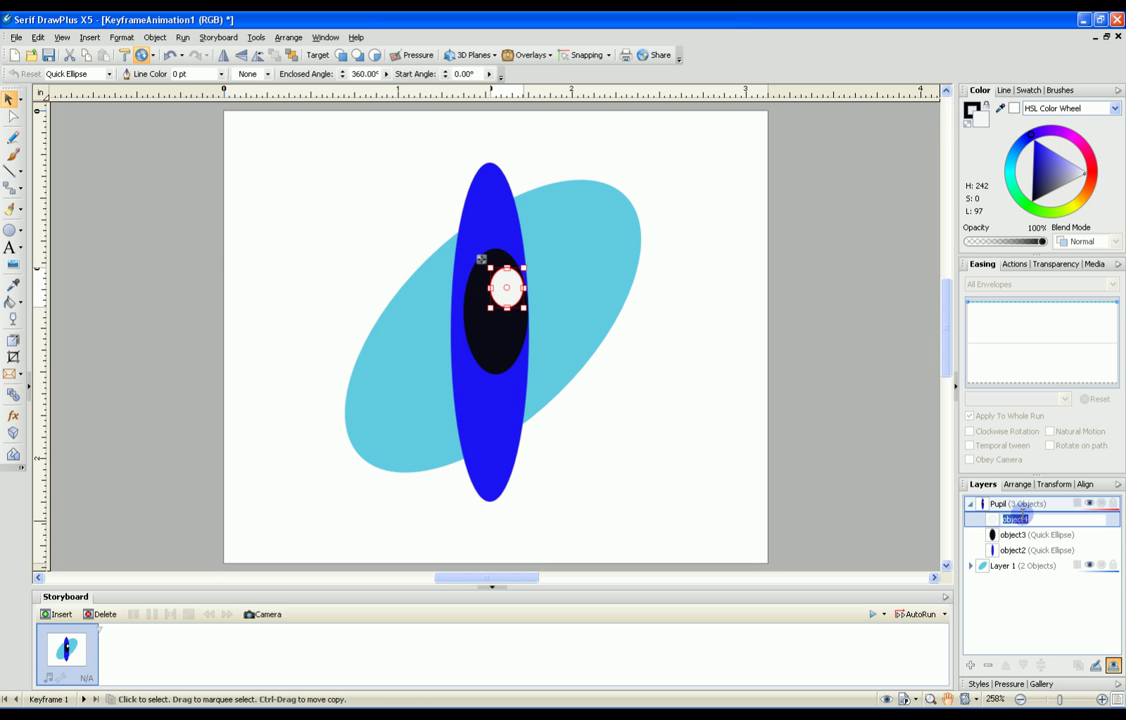
text(Pupil)
key(Return)
click(1016, 535)
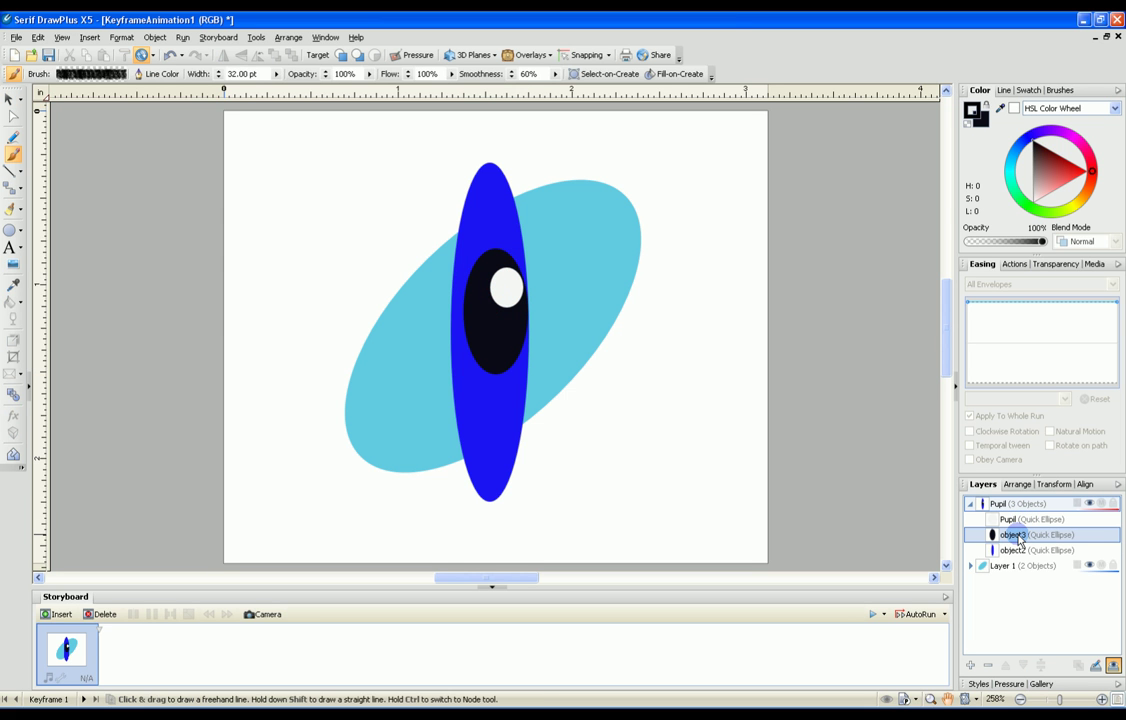
click(1016, 535)
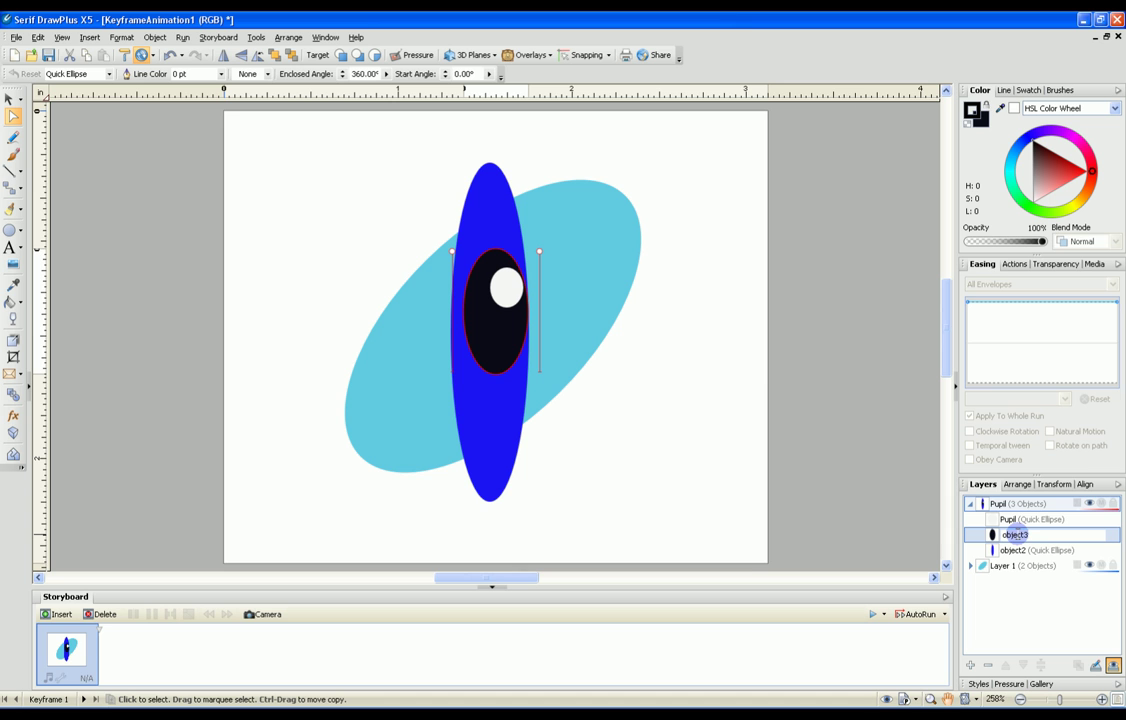
key(BackSpace)
text(Pupil)
key(Return)
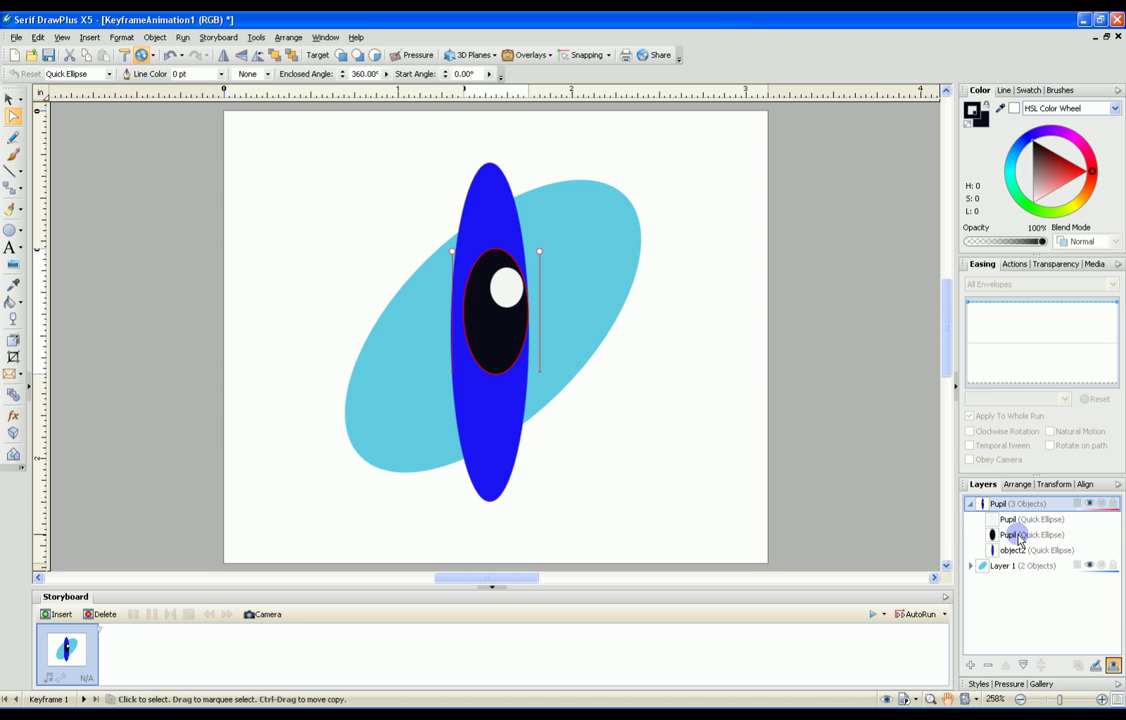
click(1020, 551)
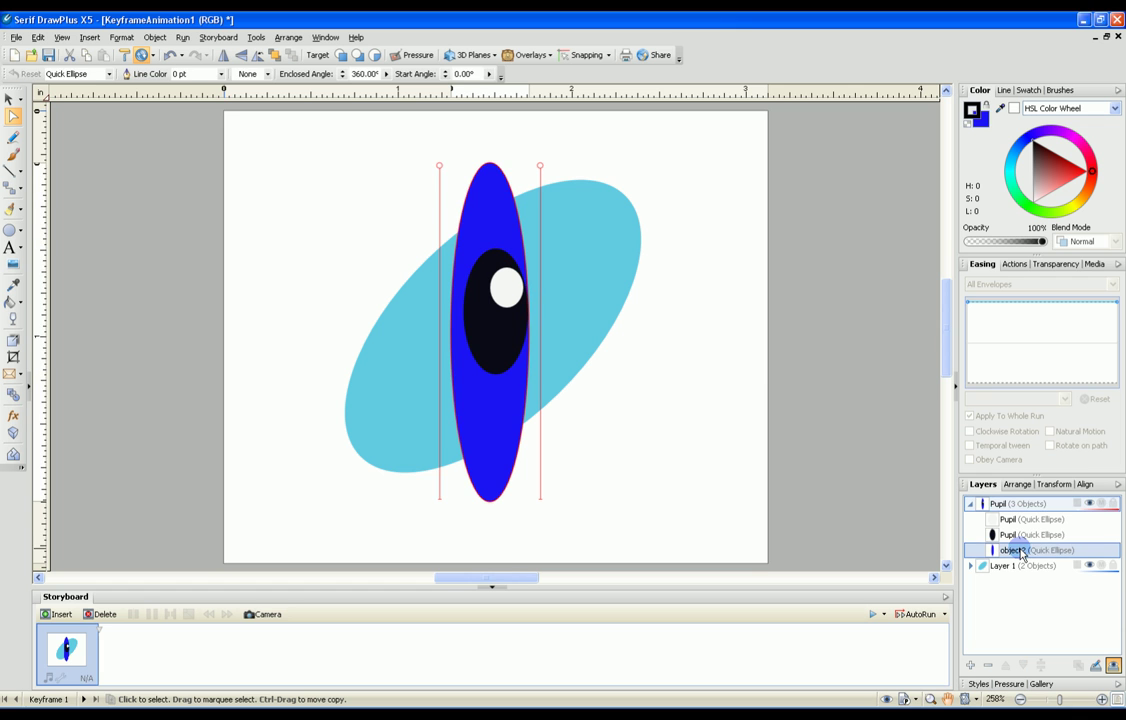
click(1018, 551)
text(Pupil)
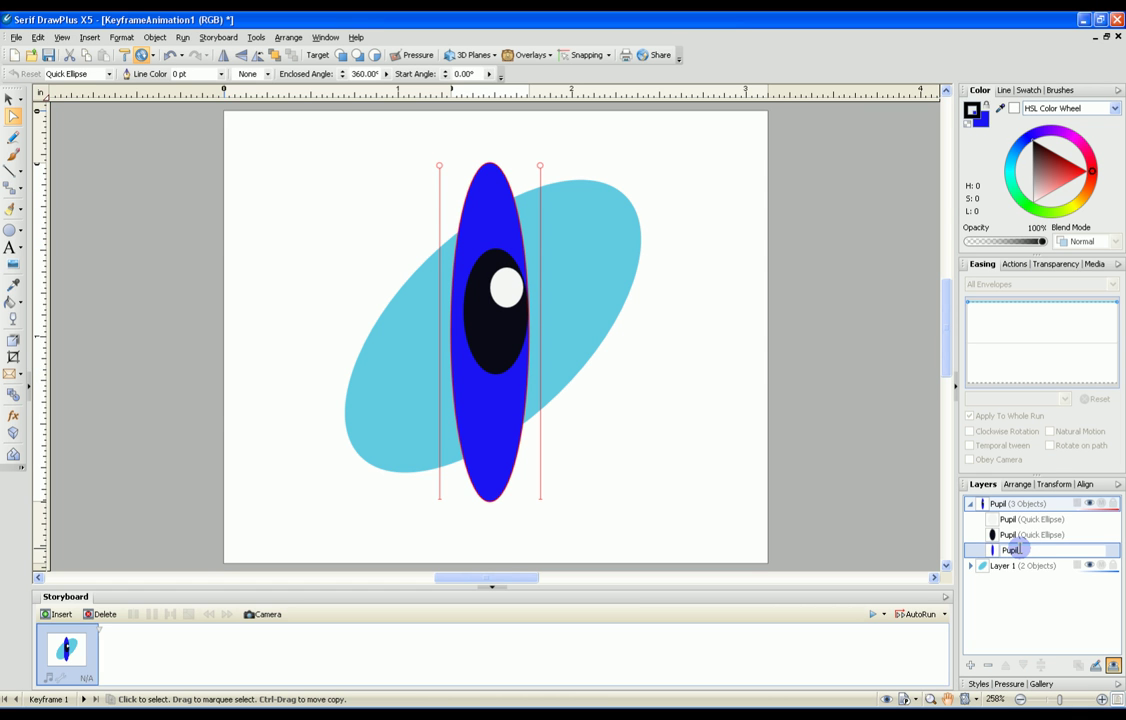
key(Return)
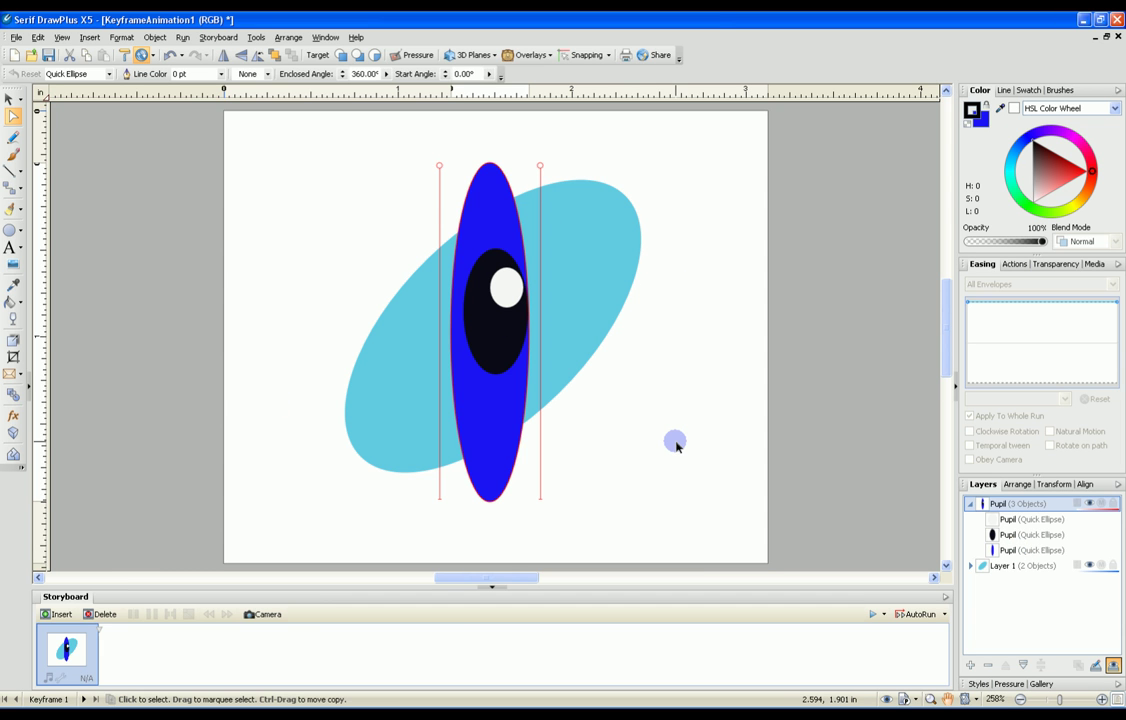
Step: Add a new layer named Mask
click(721, 482)
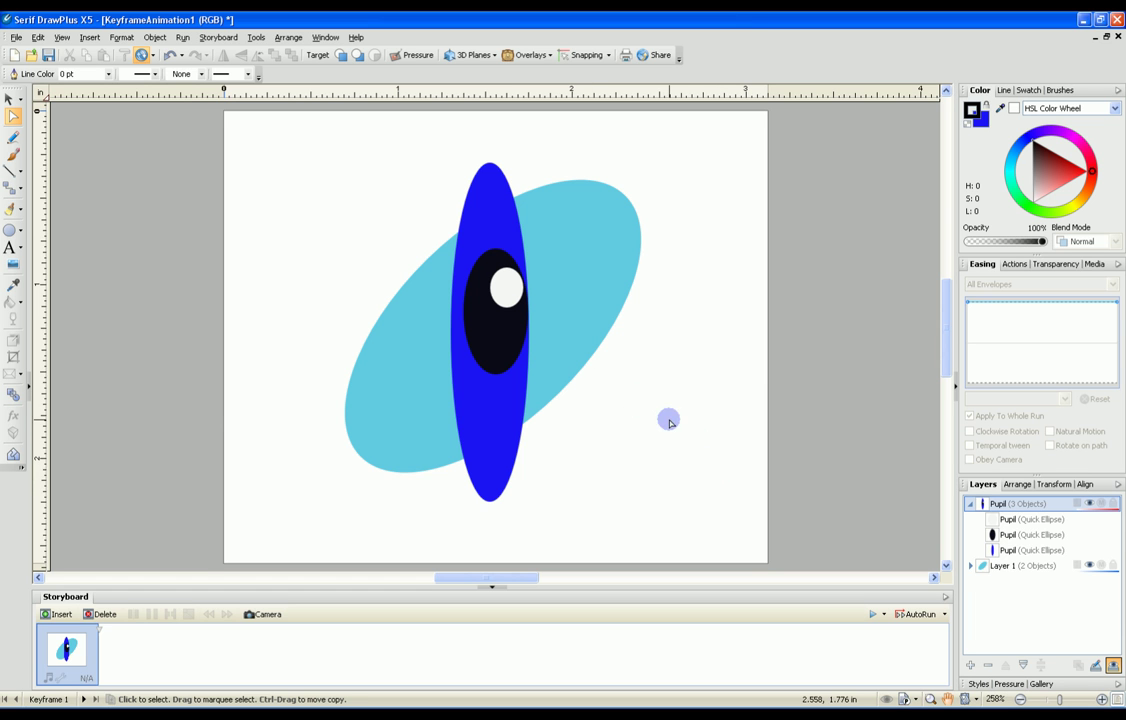
right_click(989, 594)
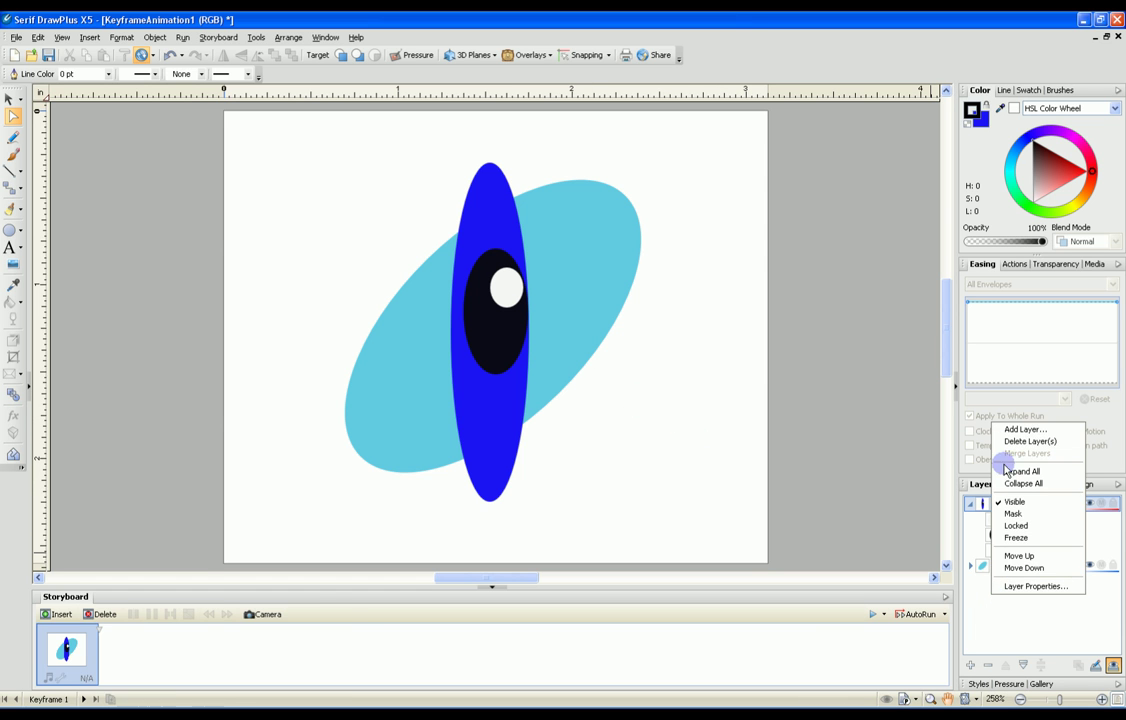
click(1008, 431)
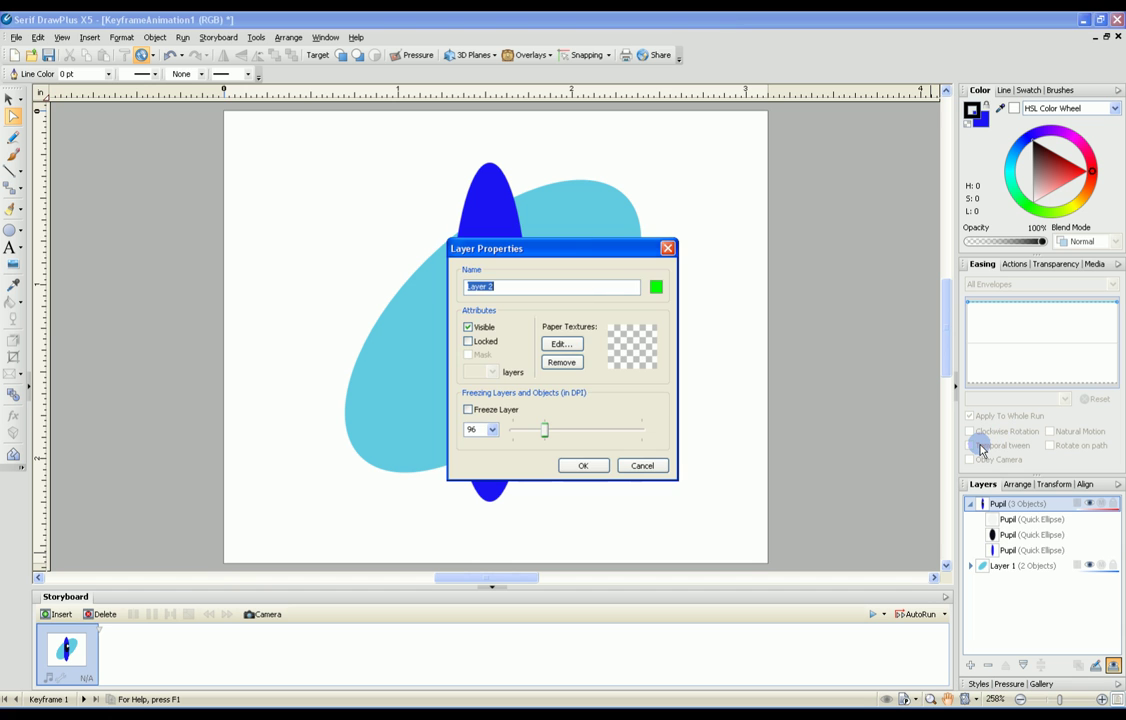
text(Mask)
key(Return)
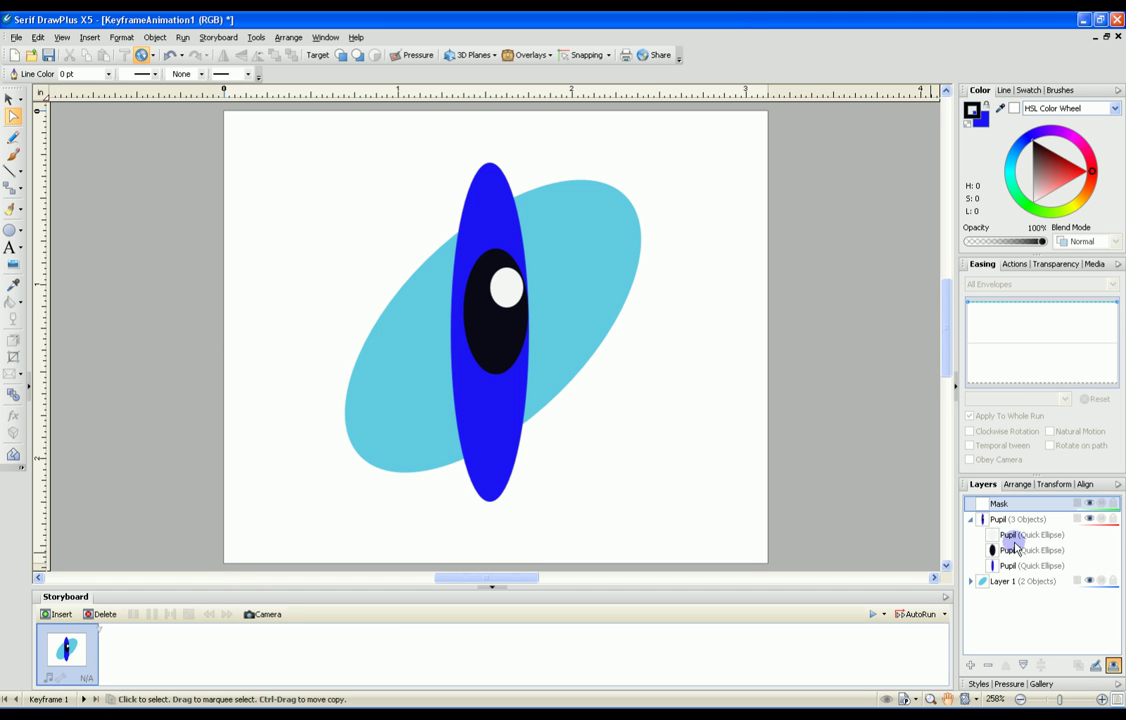
Step: Copy the cyan eye ellipse onto the Mask layer and make its outline and fill red
click(977, 583)
click(1006, 596)
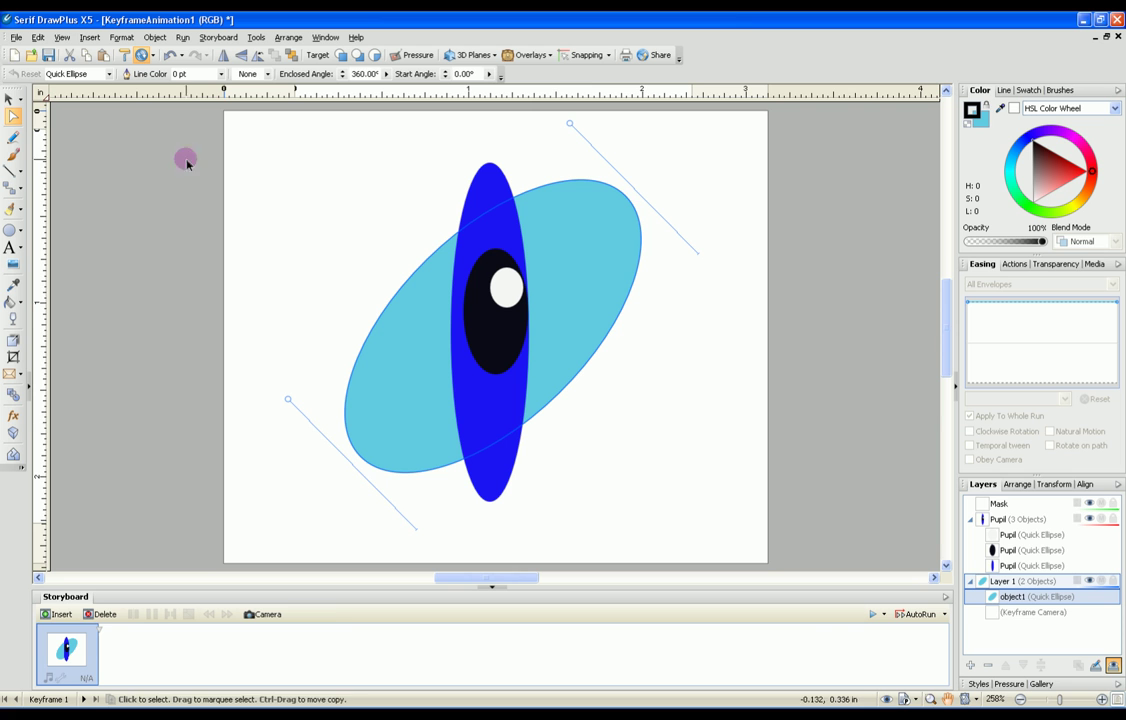
click(11, 100)
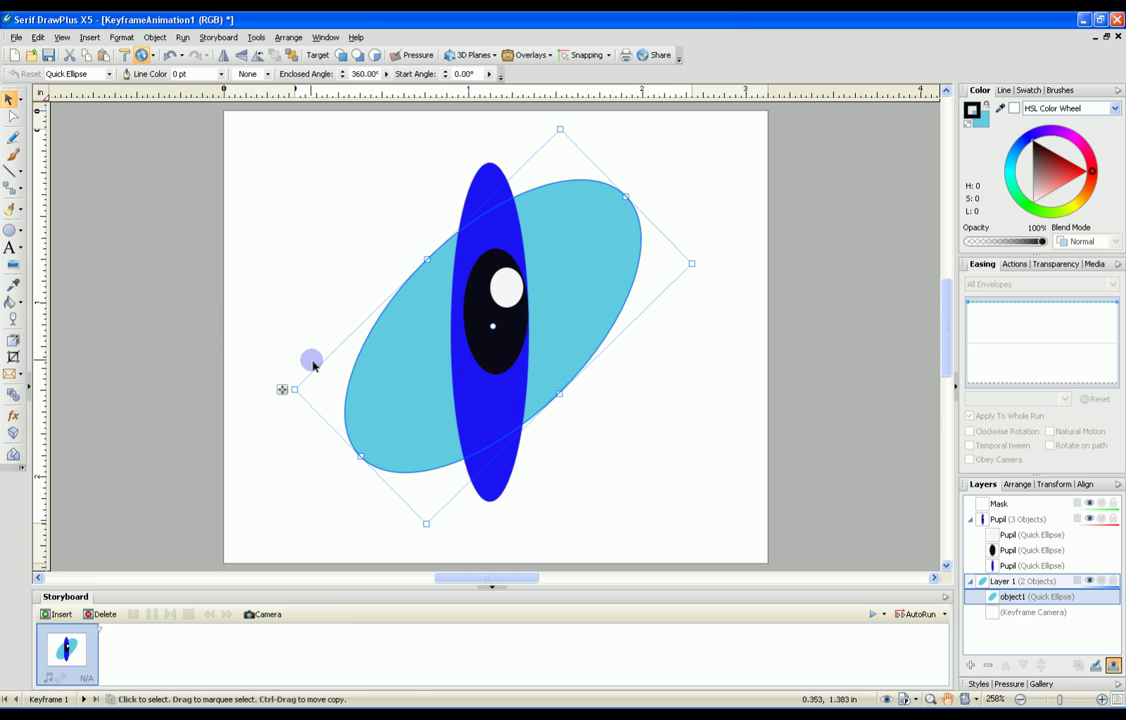
click(1000, 504)
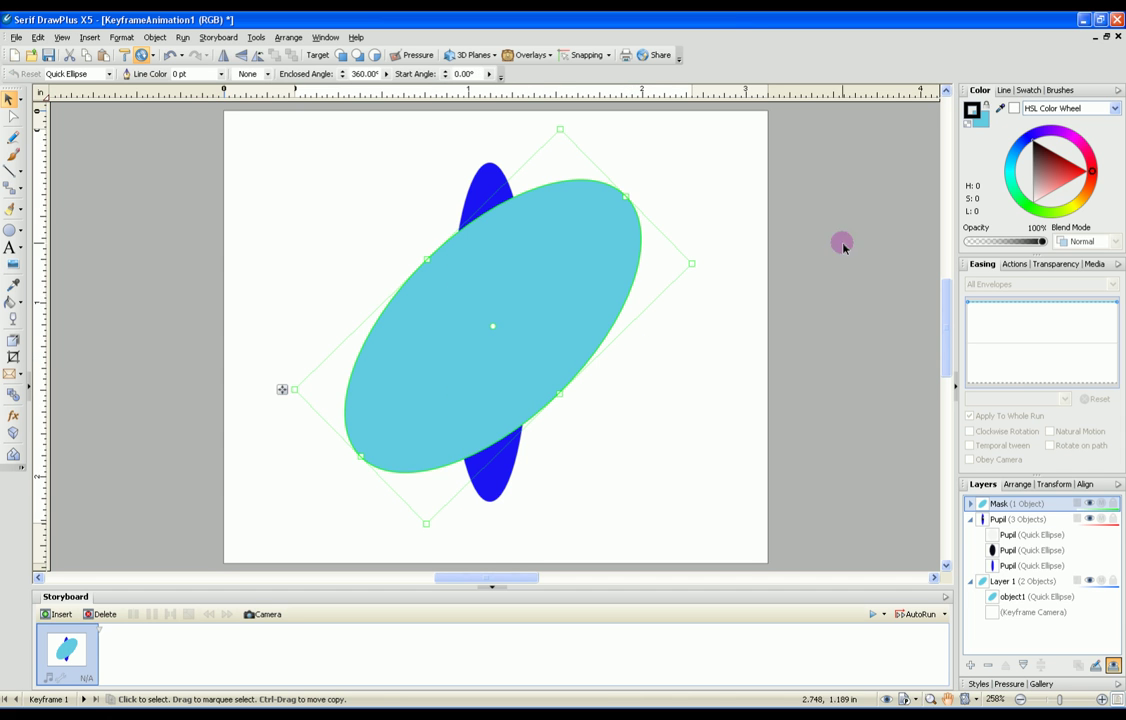
click(1092, 167)
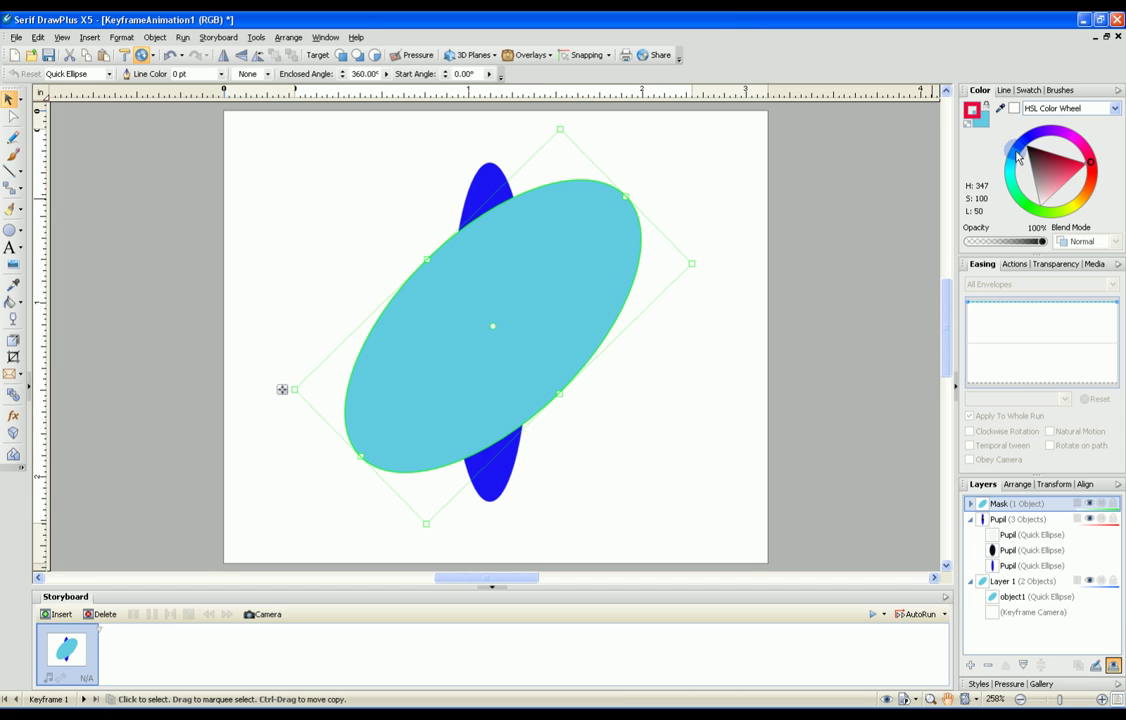
click(978, 117)
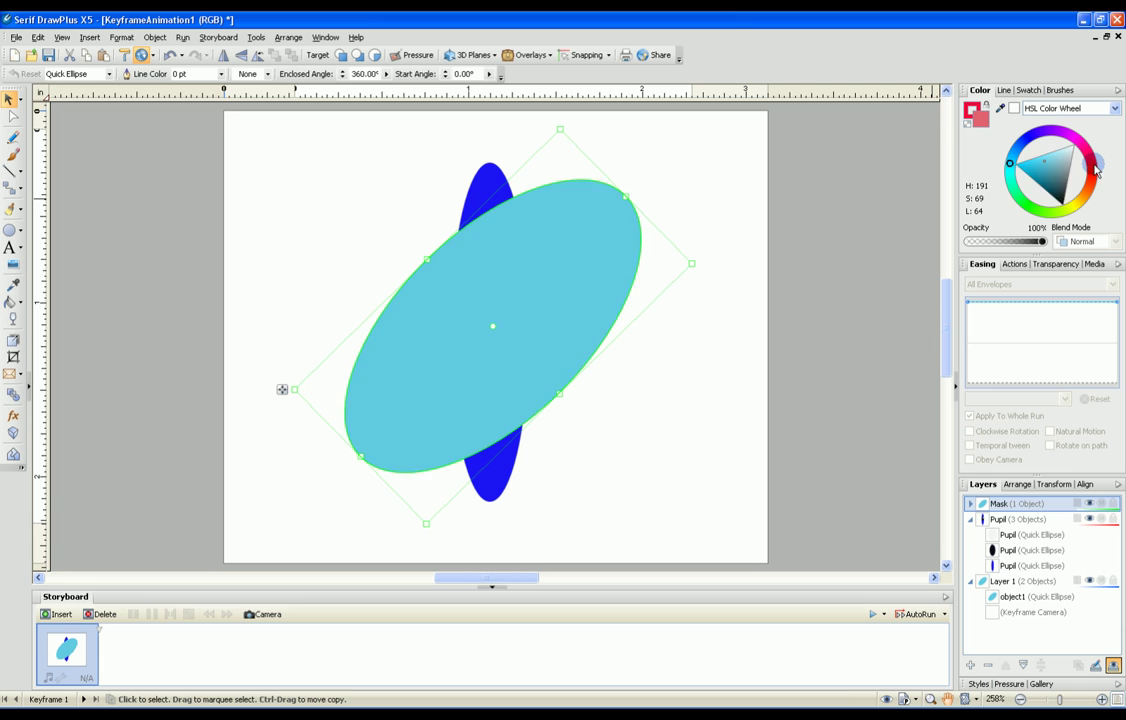
click(1092, 167)
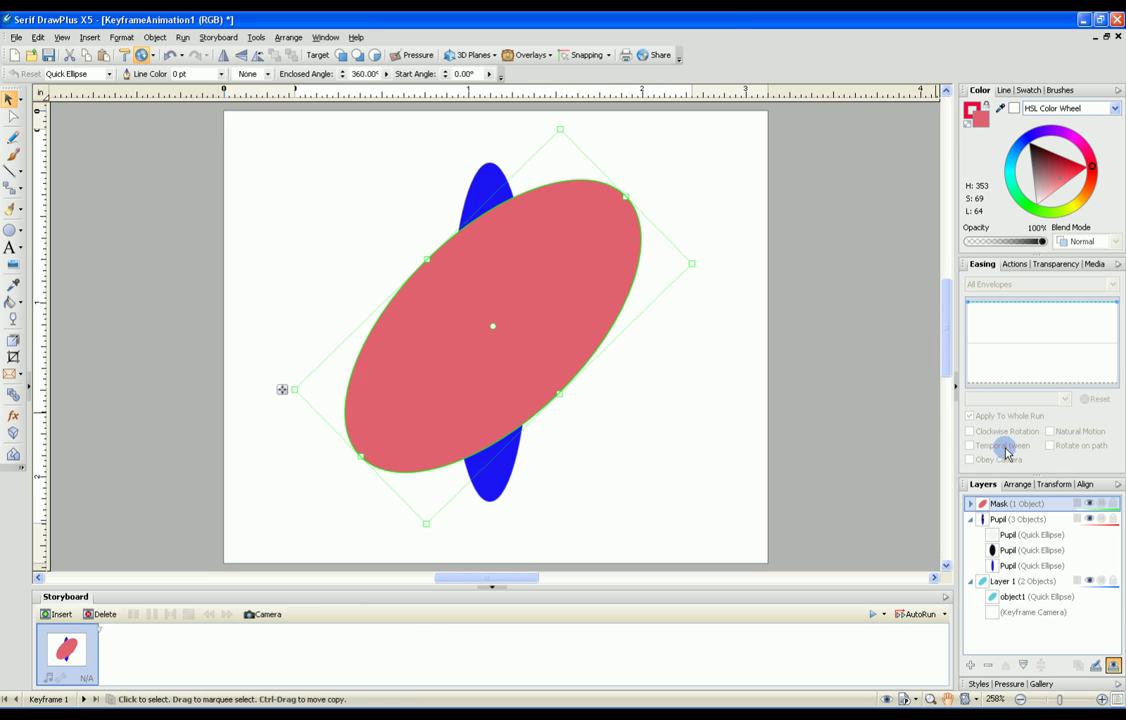
Step: Turn the Mask layer into a mask so it clips the pupil layer
click(1102, 509)
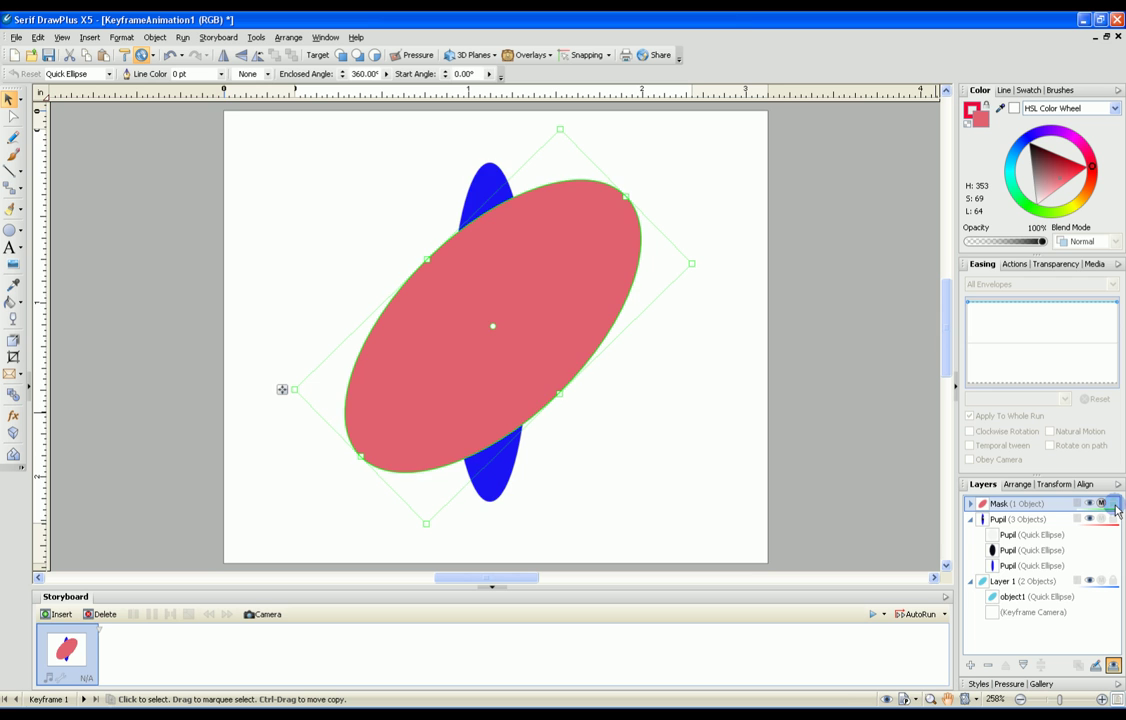
click(1114, 506)
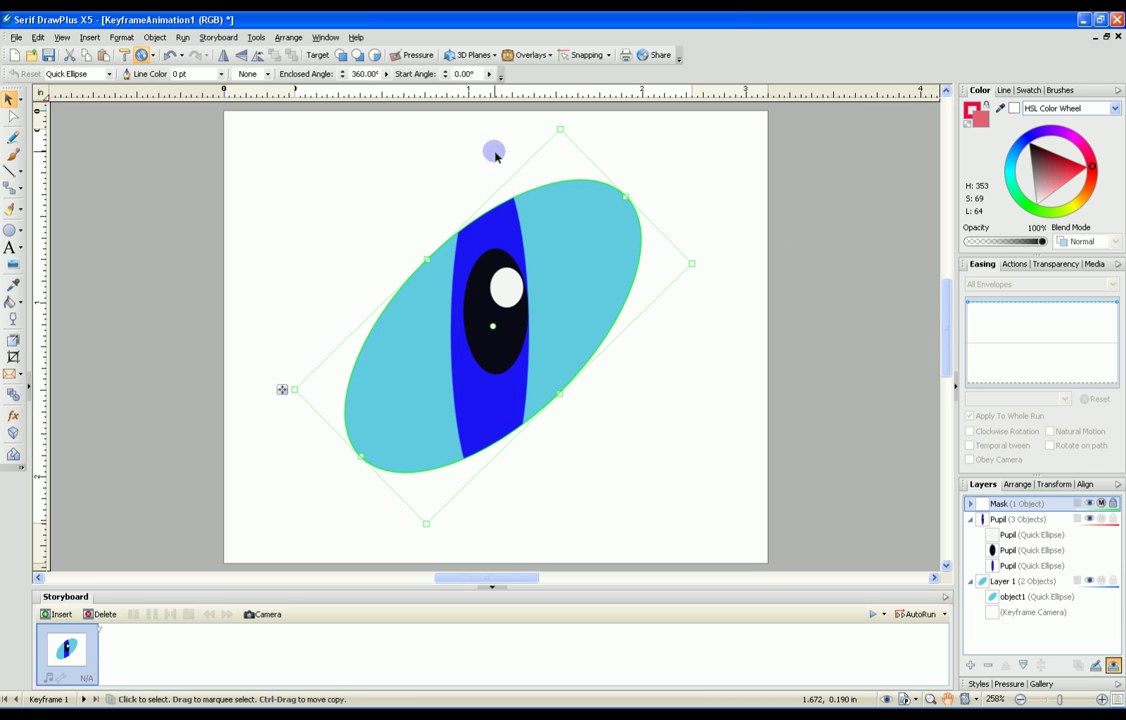
click(630, 443)
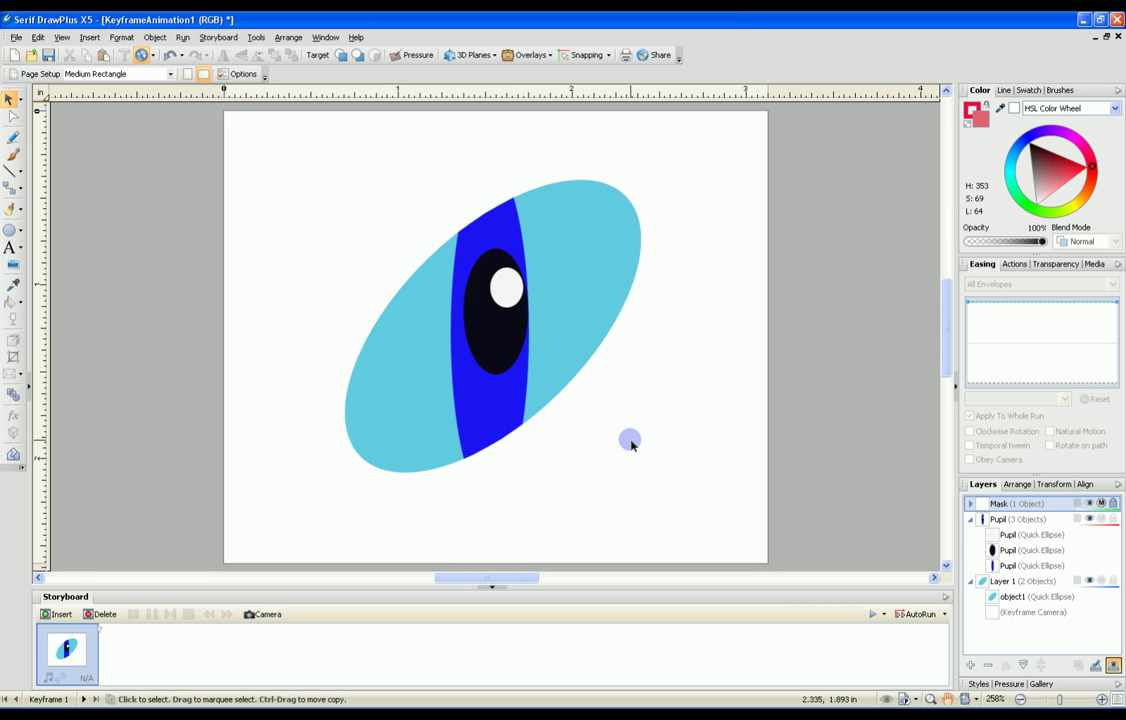
Step: Add an empty layer named Decor above the Mask layer
right_click(1000, 638)
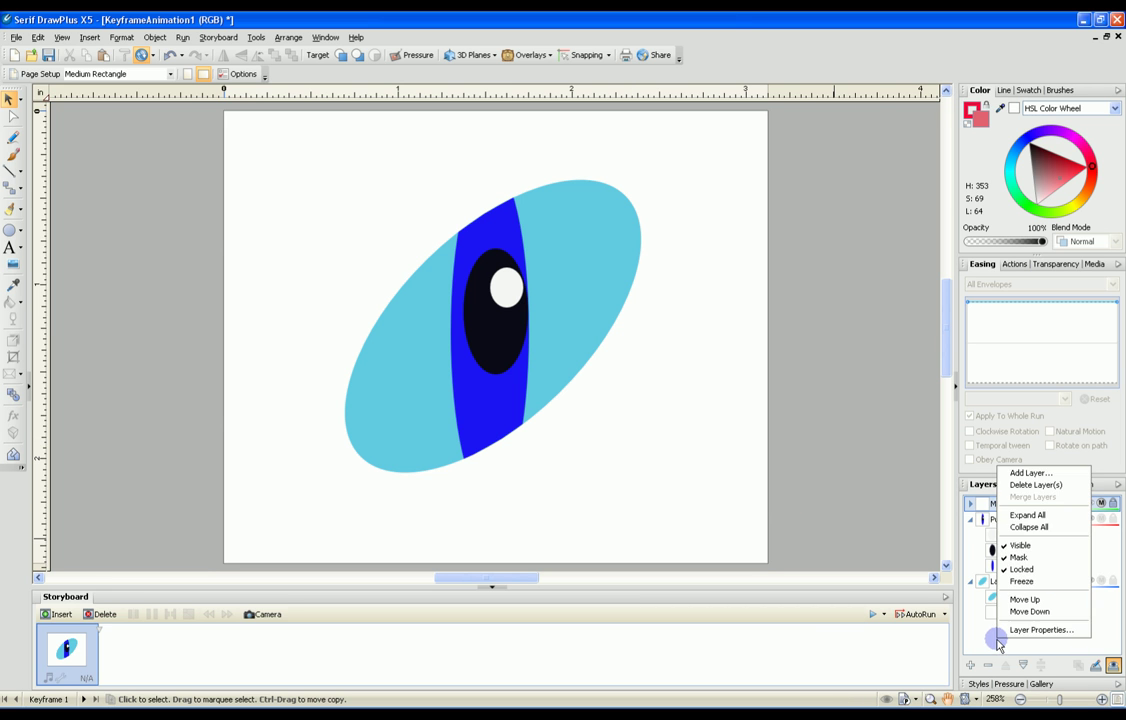
click(1017, 474)
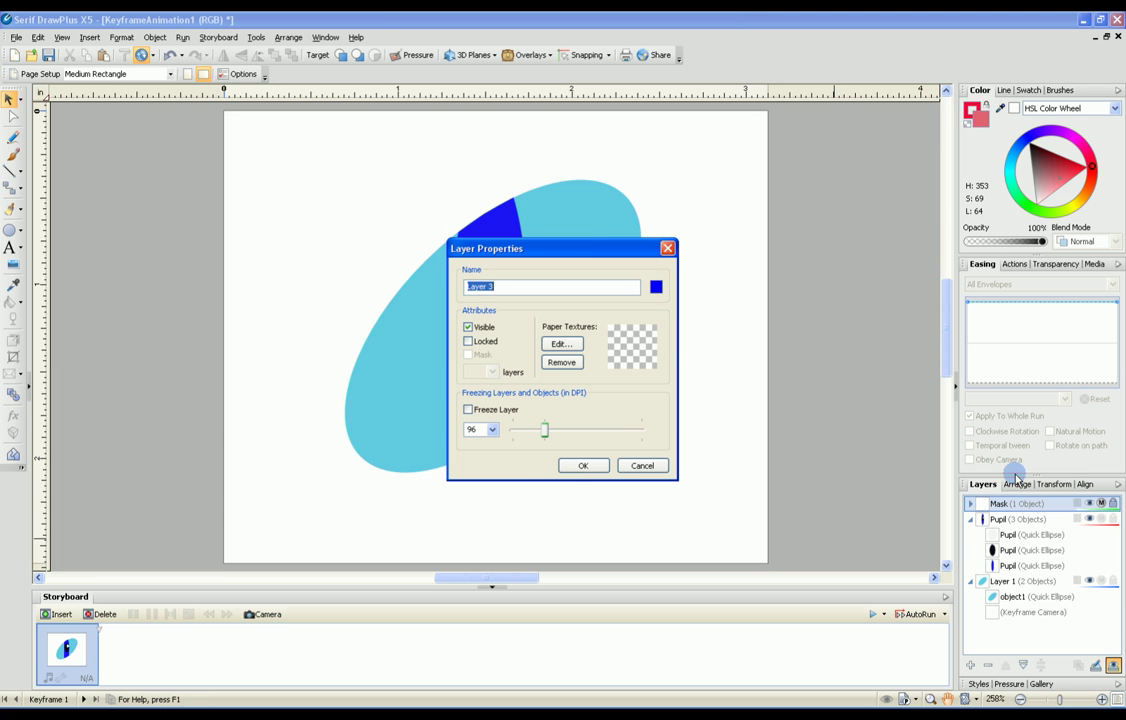
text(Decor)
key(Return)
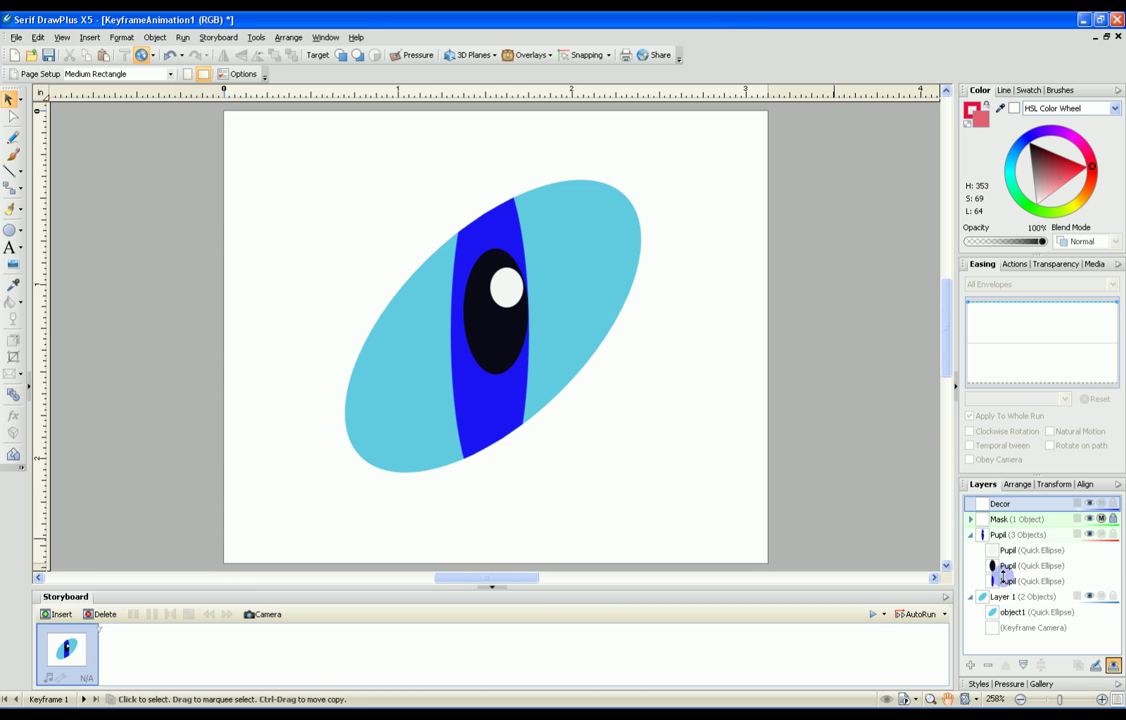
Step: Paste a copy of the cyan eye ellipse into the Decor layer
click(1008, 613)
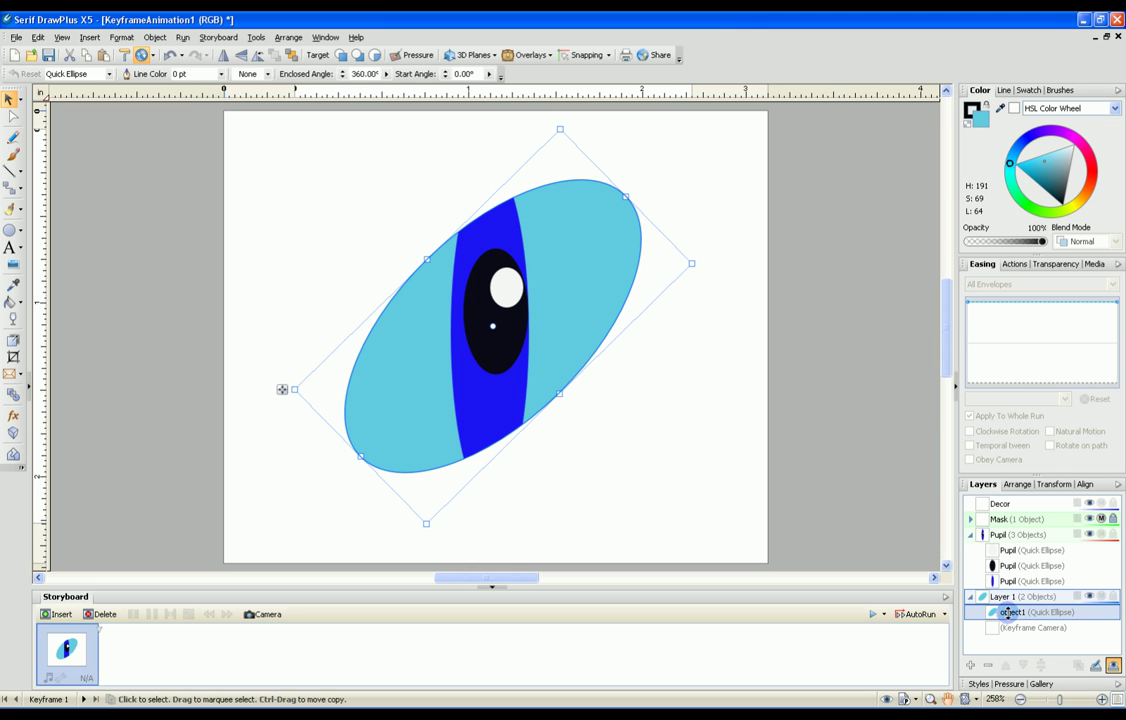
click(1000, 503)
key(ctrl+v)
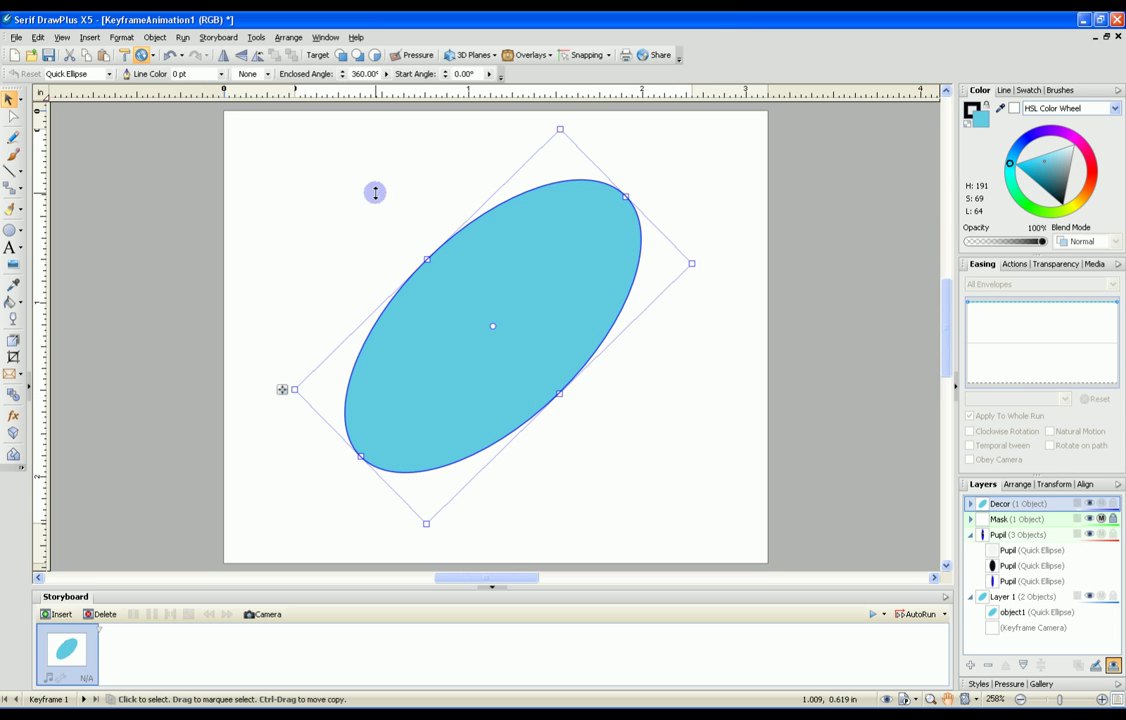
Step: Give the copy a 2.5 pt outline, no fill, and enlarge it slightly
click(220, 74)
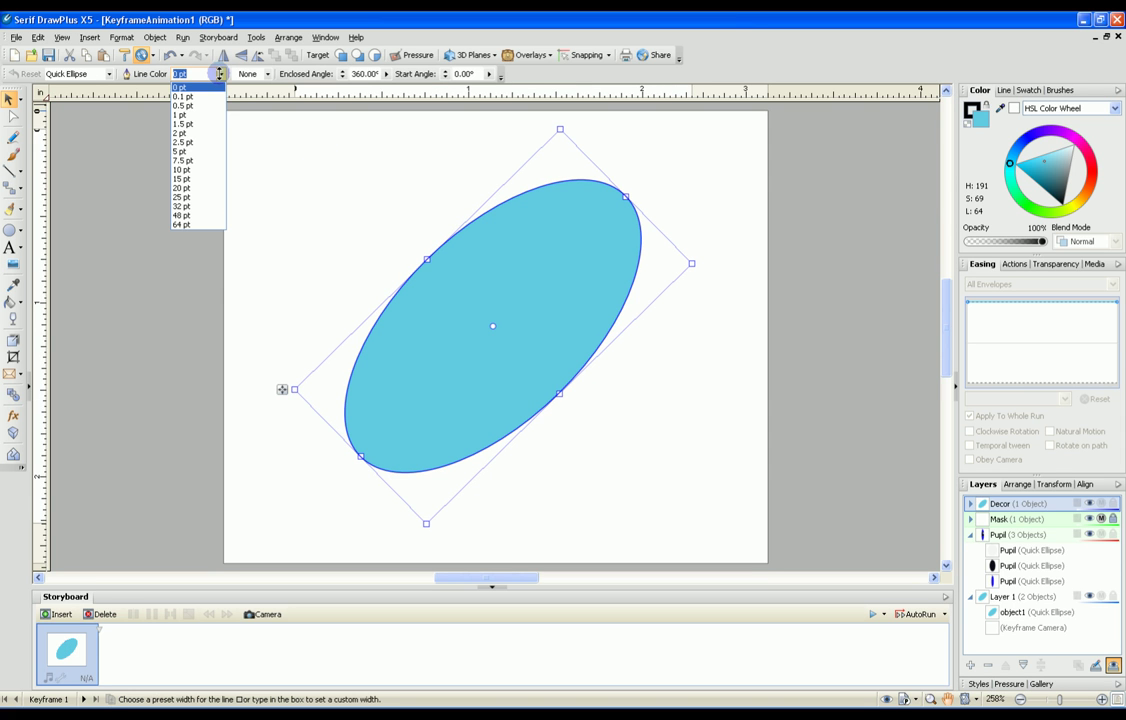
click(188, 142)
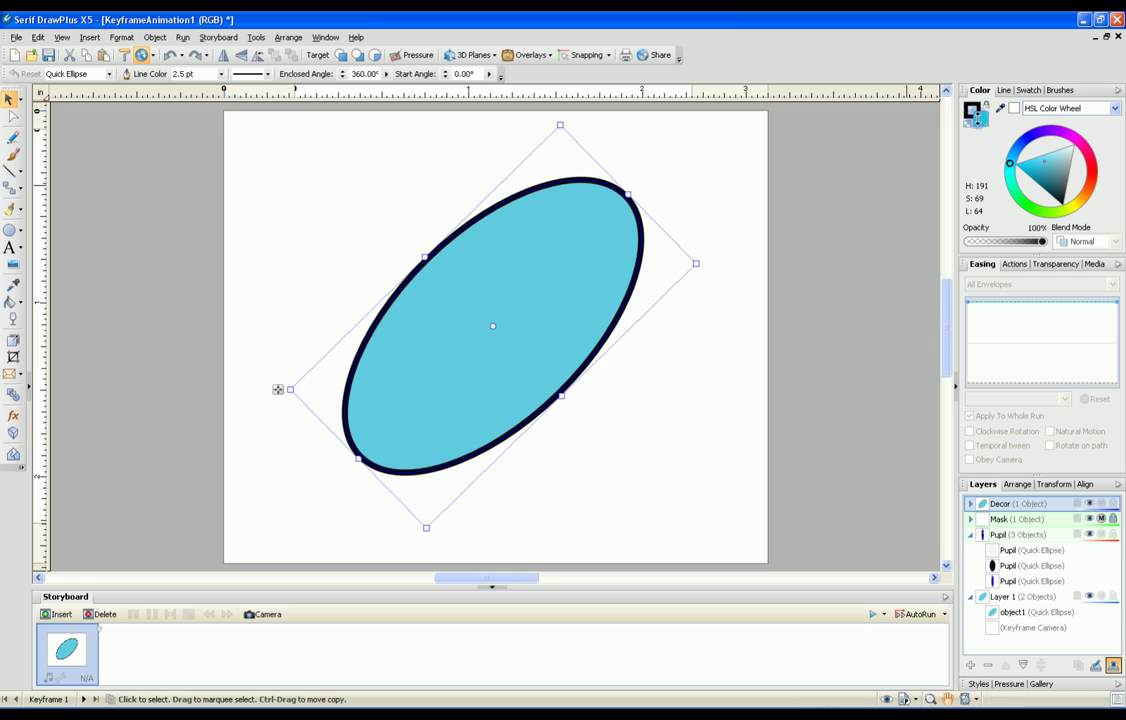
click(968, 120)
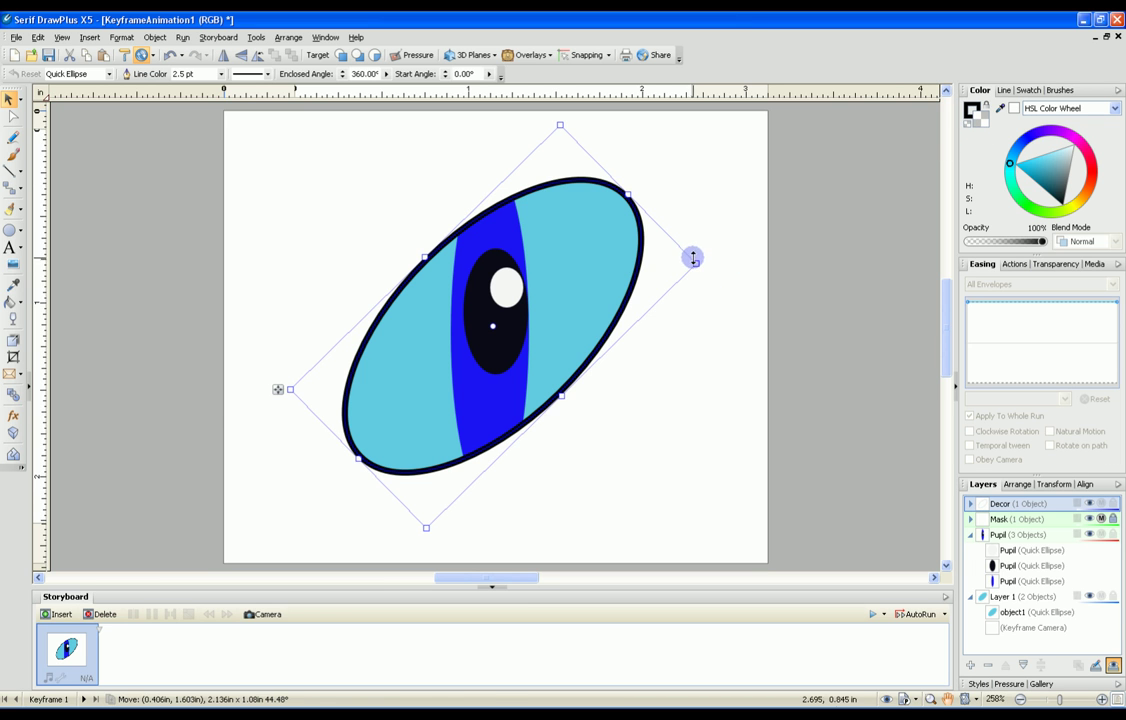
drag(693, 258, 699, 256)
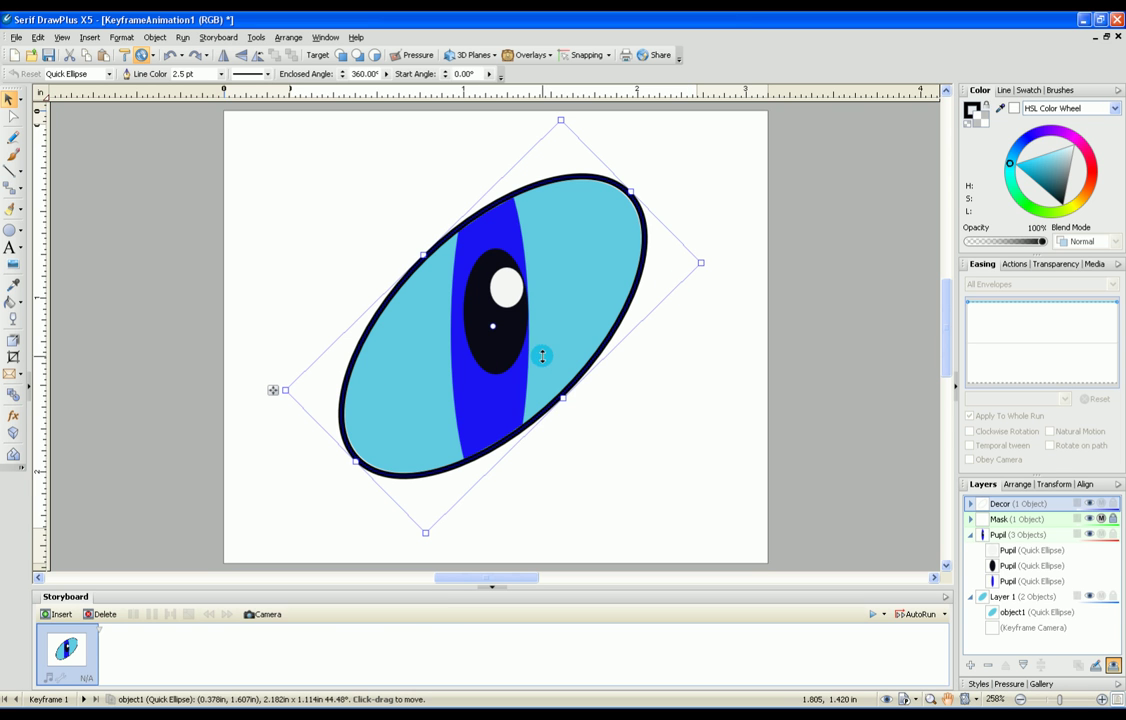
click(705, 403)
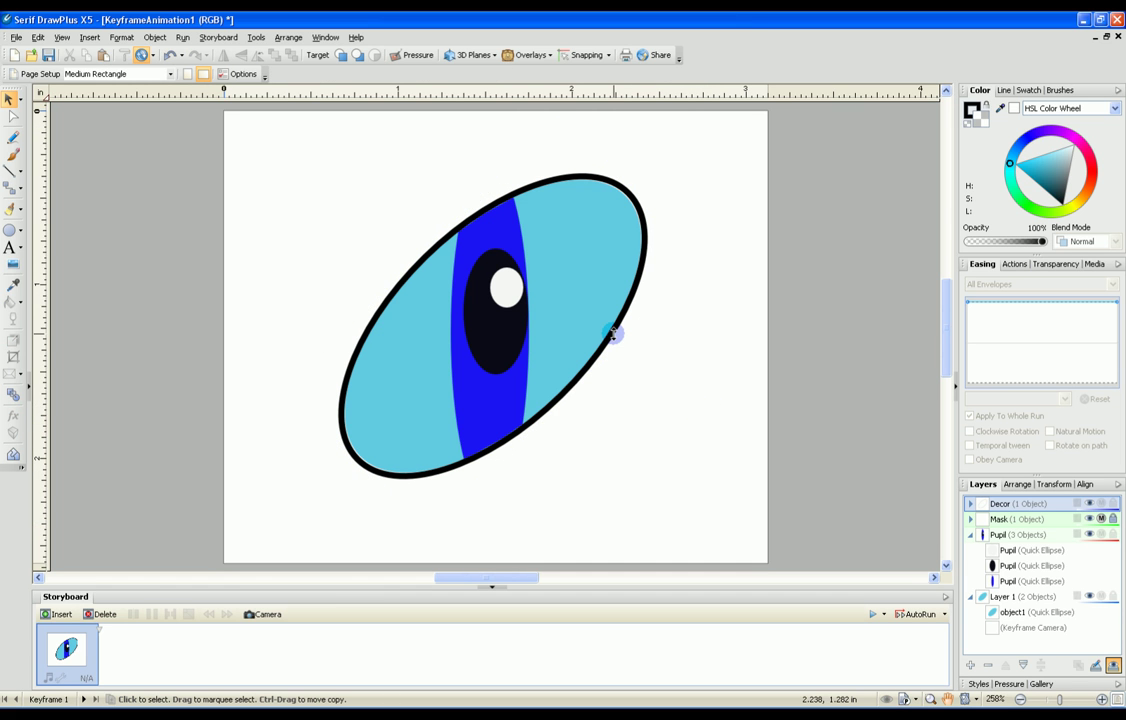
Step: Draw curved freehand Pencil eyelashes rising along the eye outline's top edge
click(13, 136)
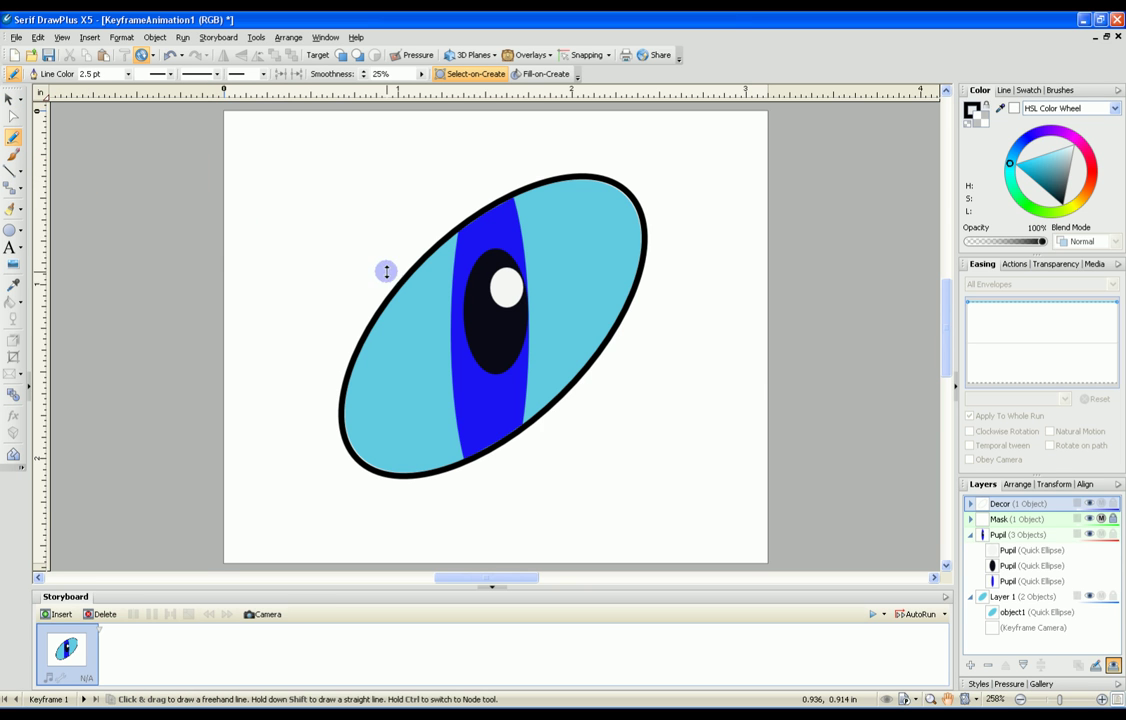
drag(358, 338, 322, 243)
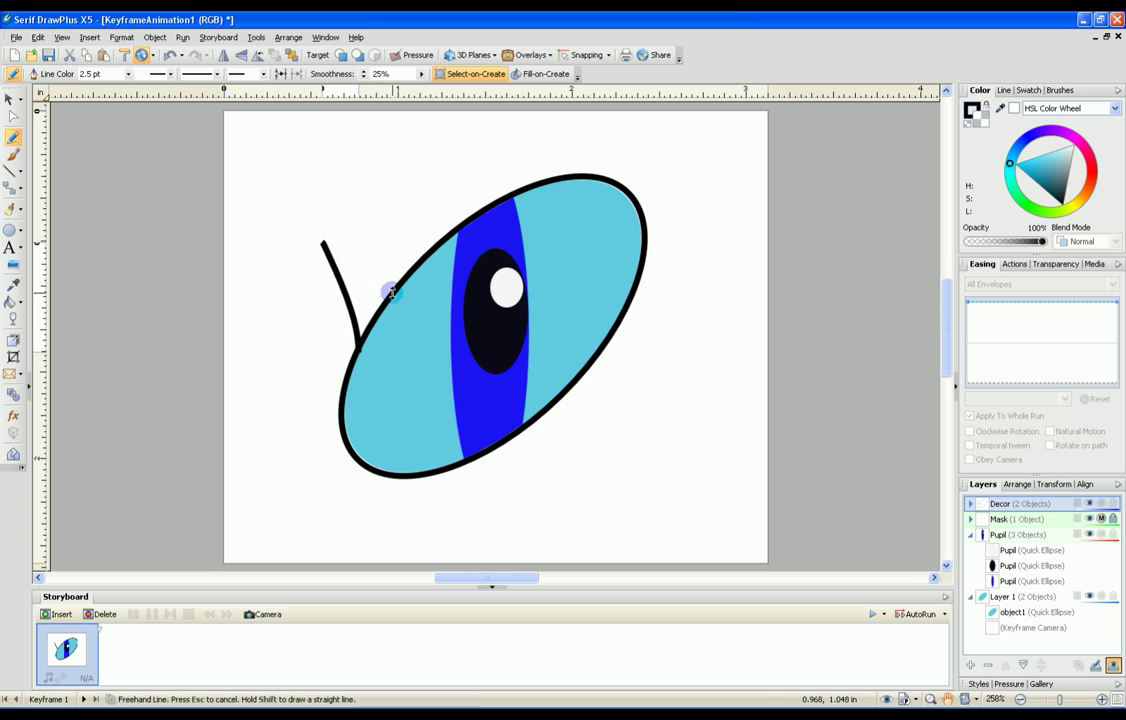
drag(391, 290, 361, 222)
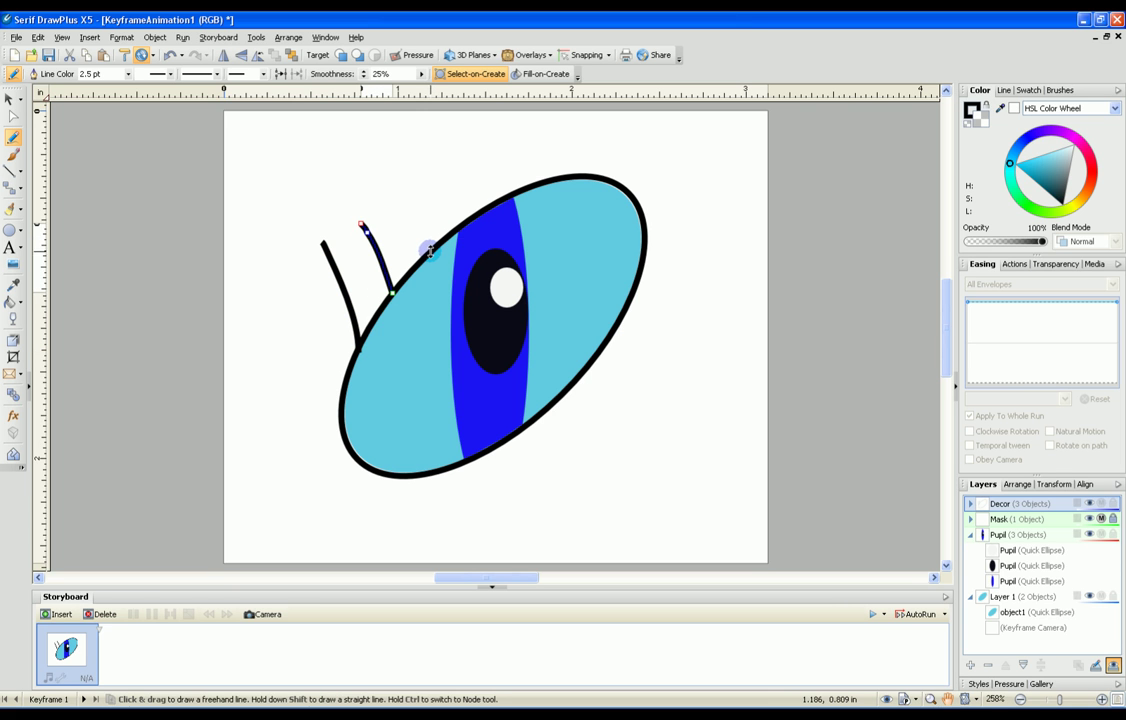
drag(428, 246, 401, 192)
drag(472, 214, 447, 172)
mouse_move(518, 187)
mouse_down()
mouse_move(500, 153)
mouse_move(558, 168)
mouse_move(545, 151)
mouse_up()
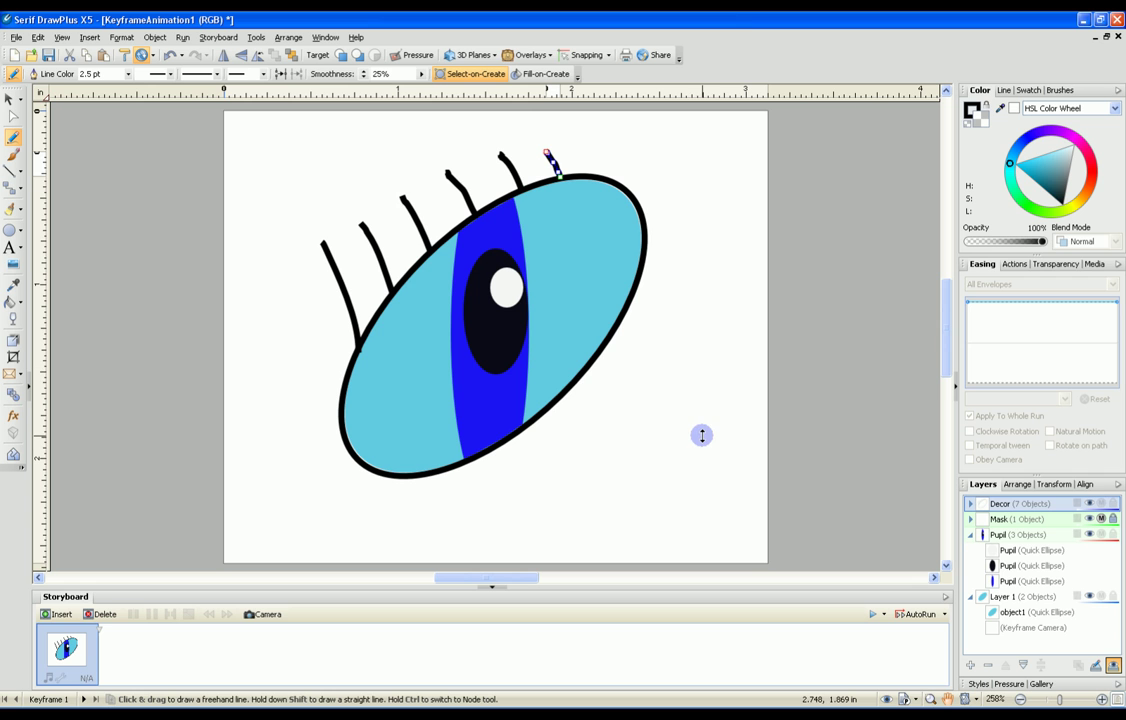
click(7, 93)
click(716, 445)
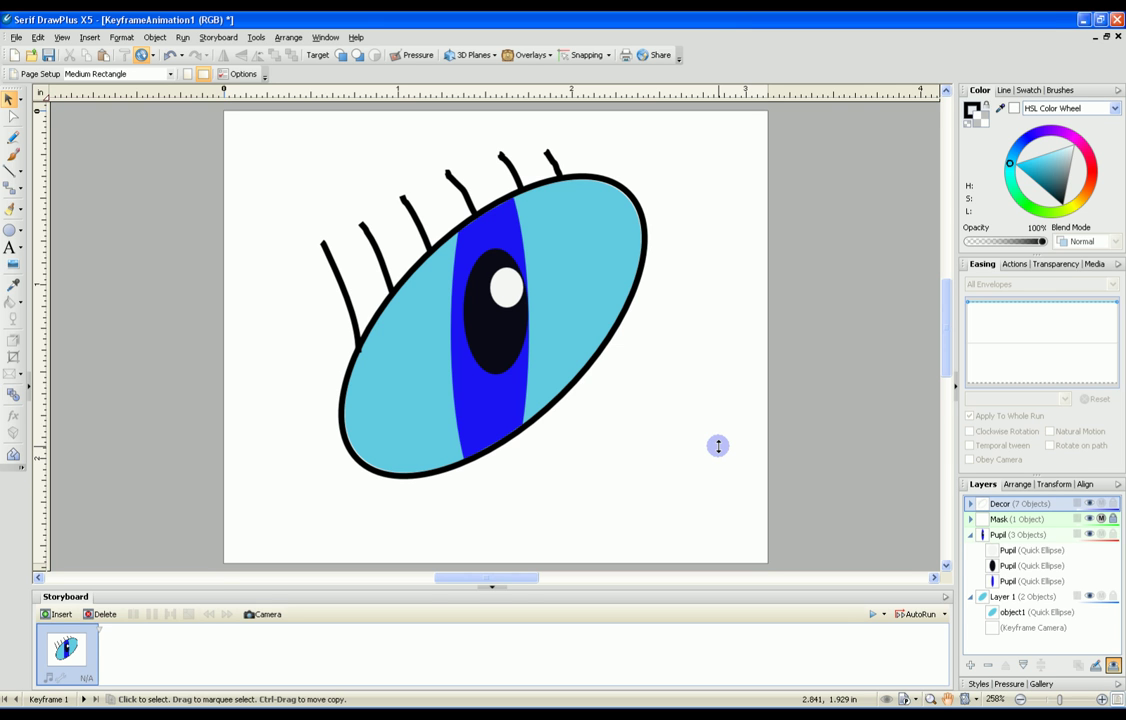
click(785, 484)
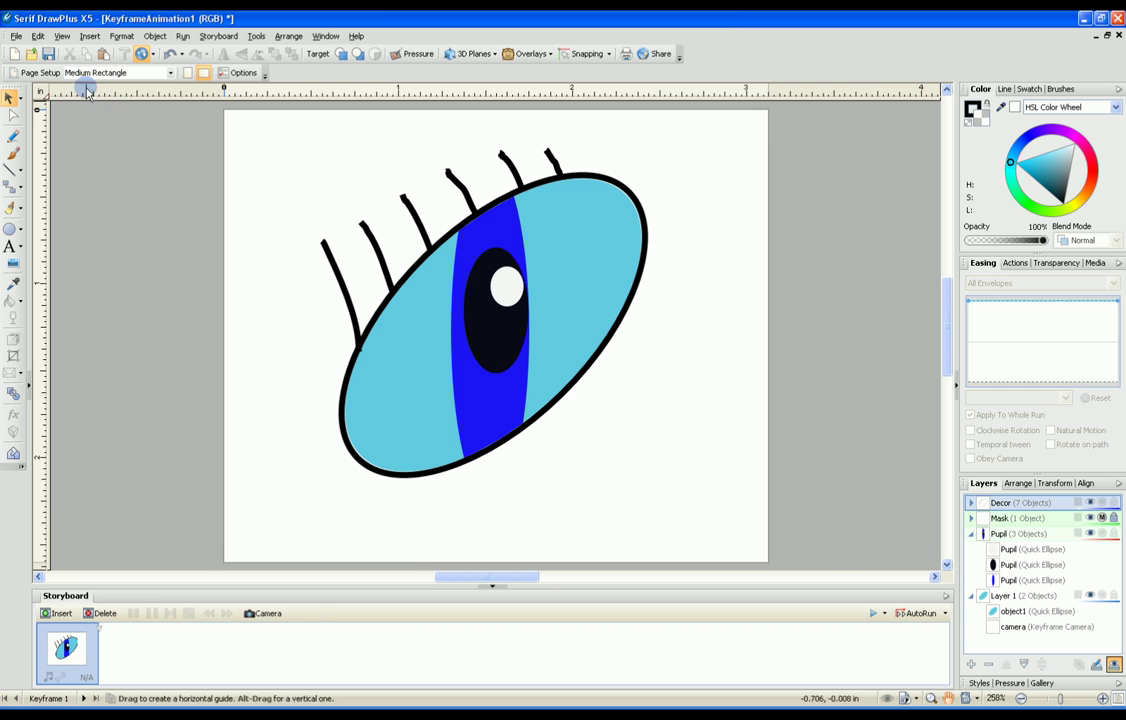
Step: Export the eye drawing as a Flash SWF file named 'Blue Eye' in the Eyes folder
click(17, 38)
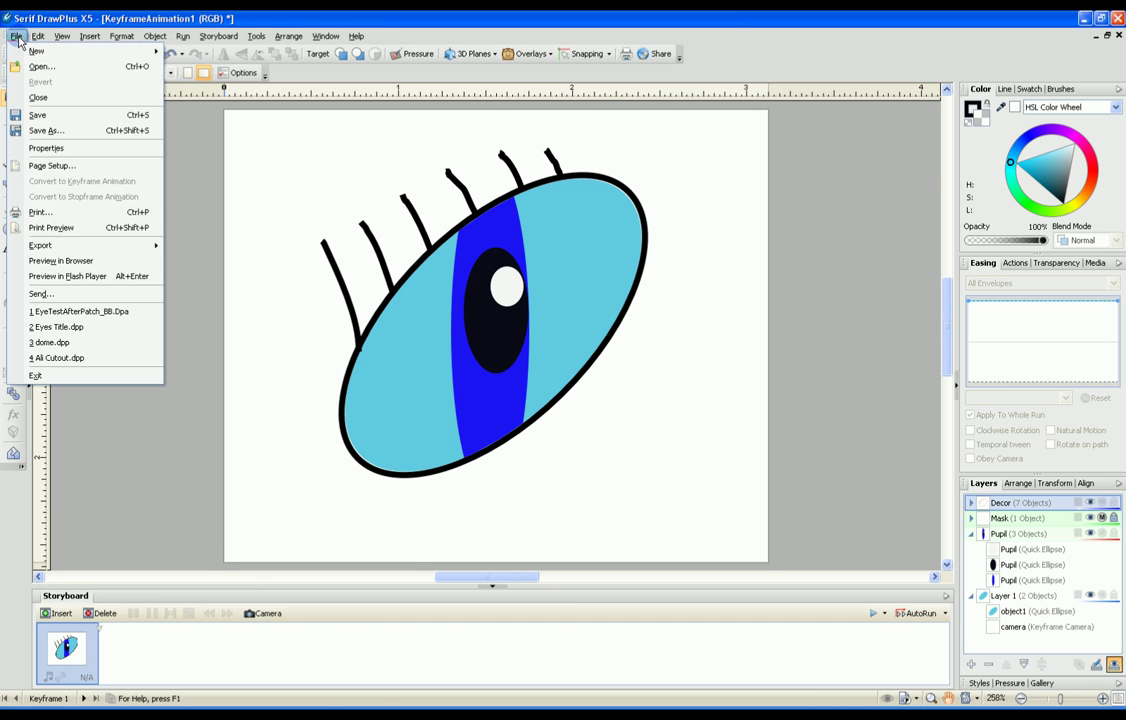
mouse_move(55, 247)
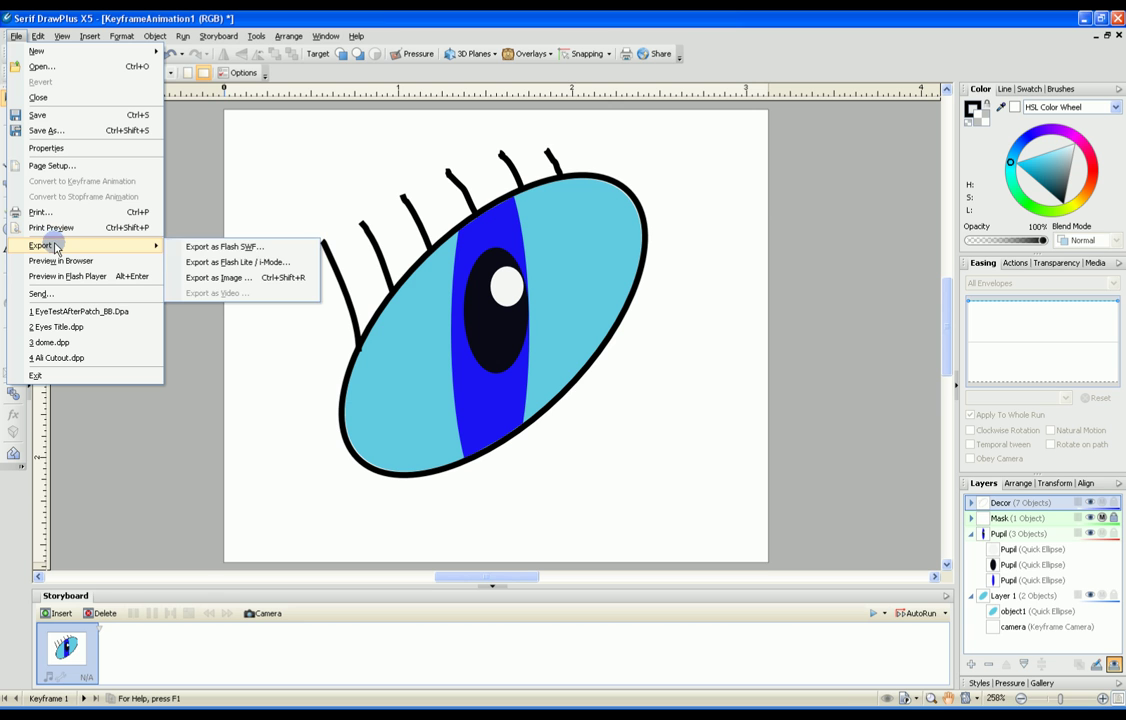
click(259, 251)
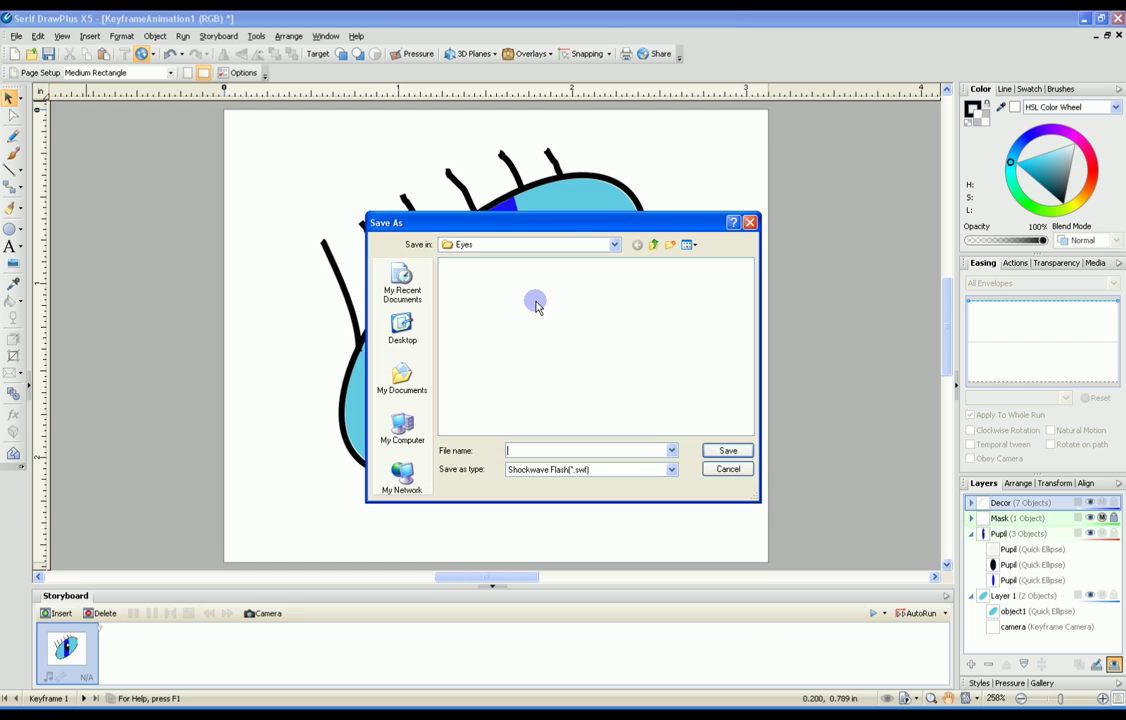
text(Blue Eye)
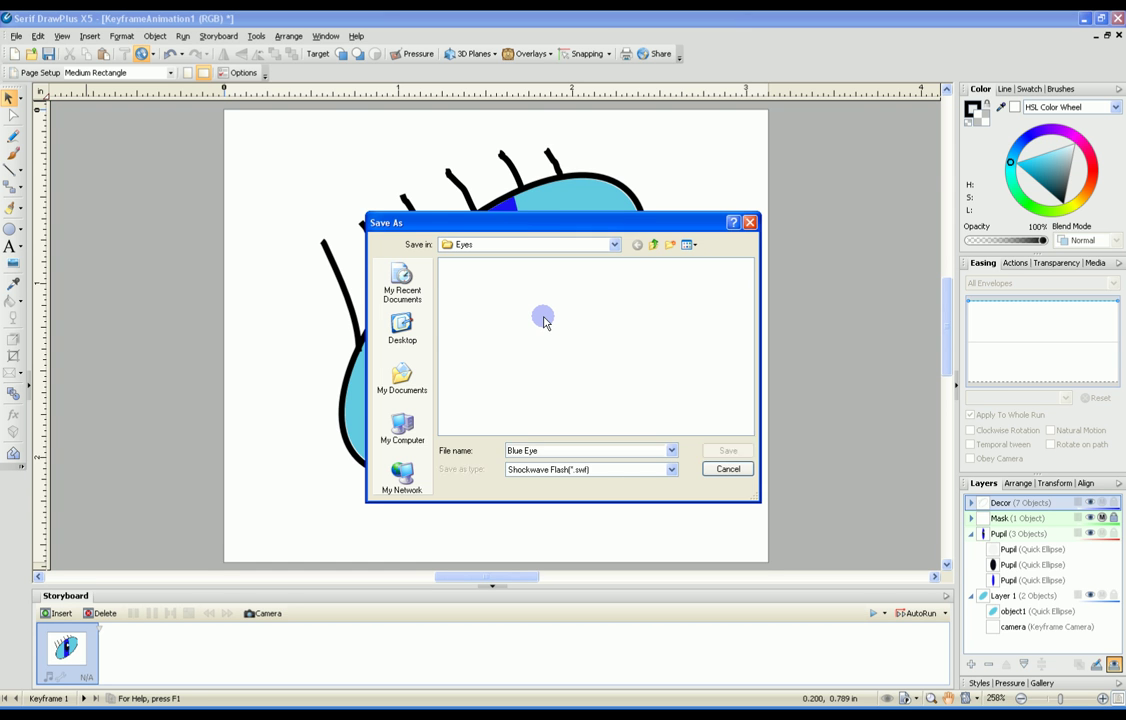
key(Return)
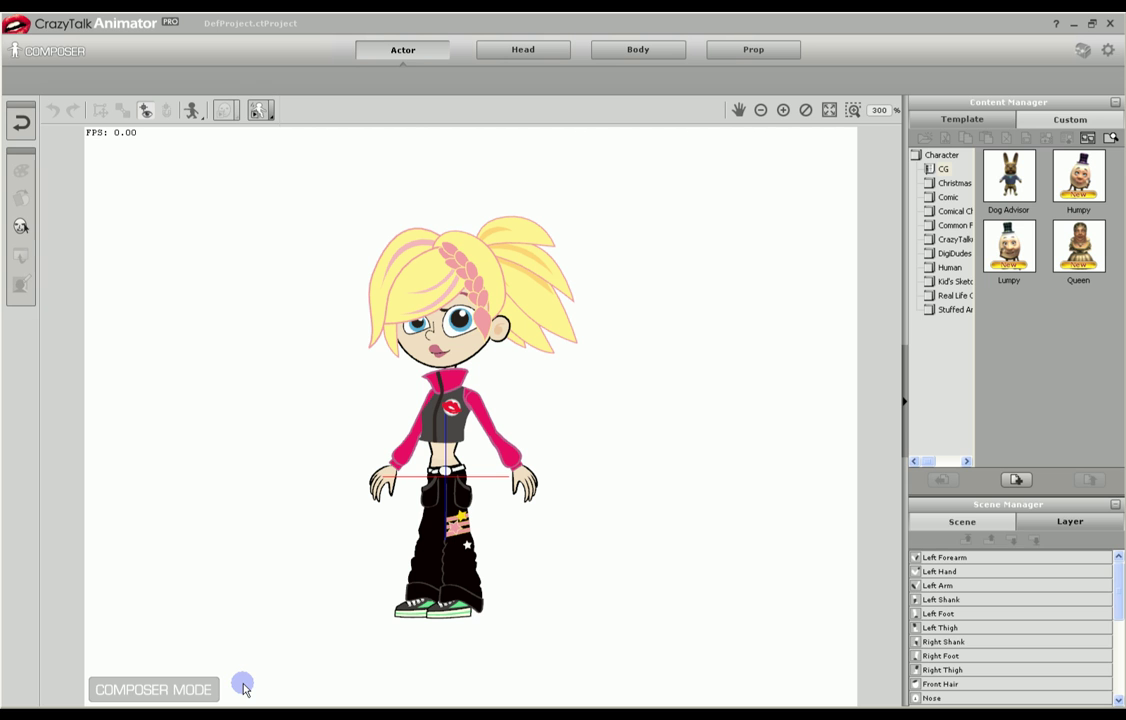
Step: Select the character's left eye and bring up its expression sprites in the Sprite Editor
click(457, 330)
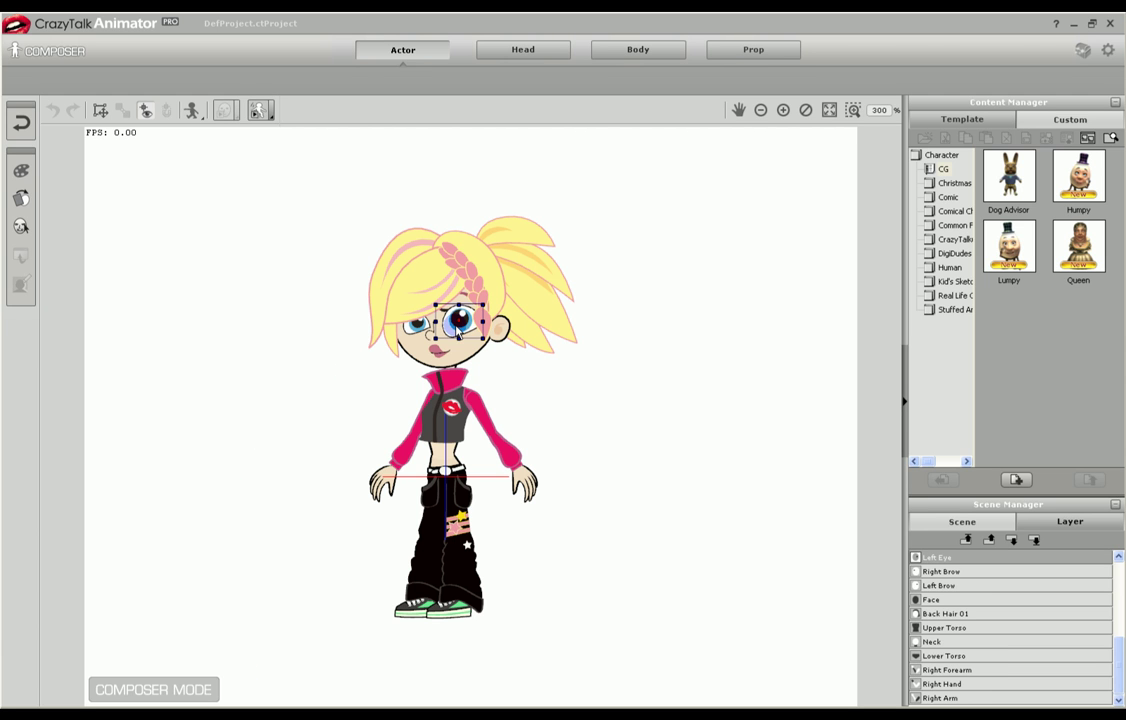
click(22, 199)
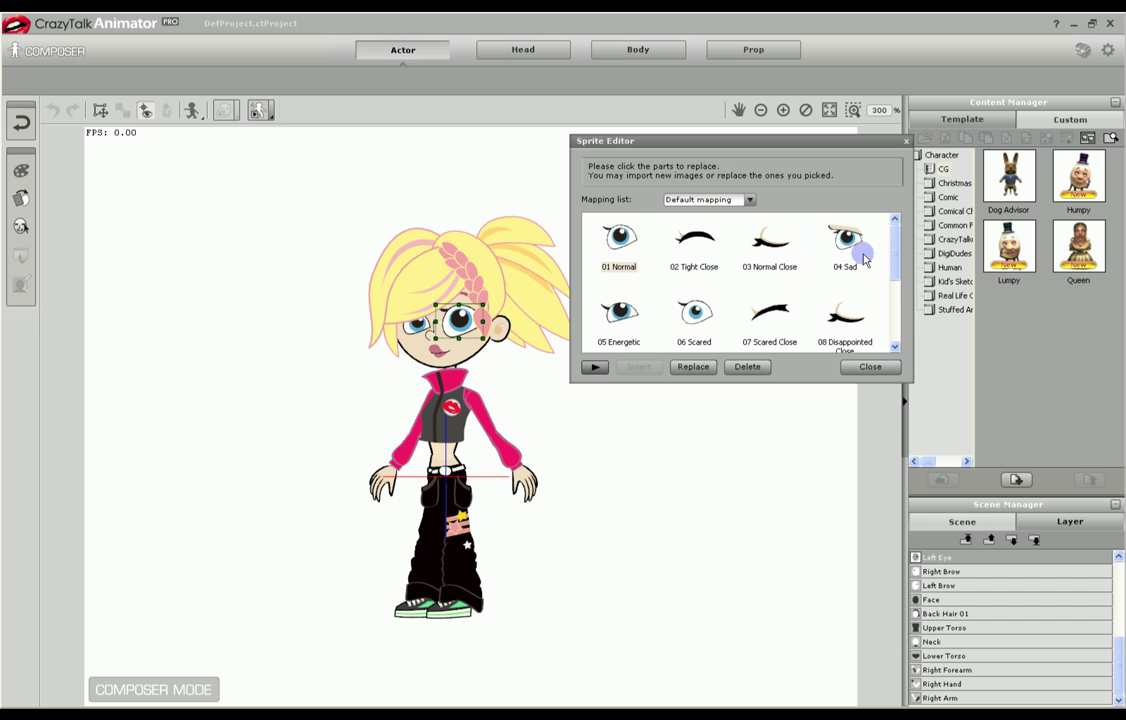
mouse_move(897, 258)
mouse_down()
mouse_move(887, 319)
mouse_move(892, 244)
mouse_up()
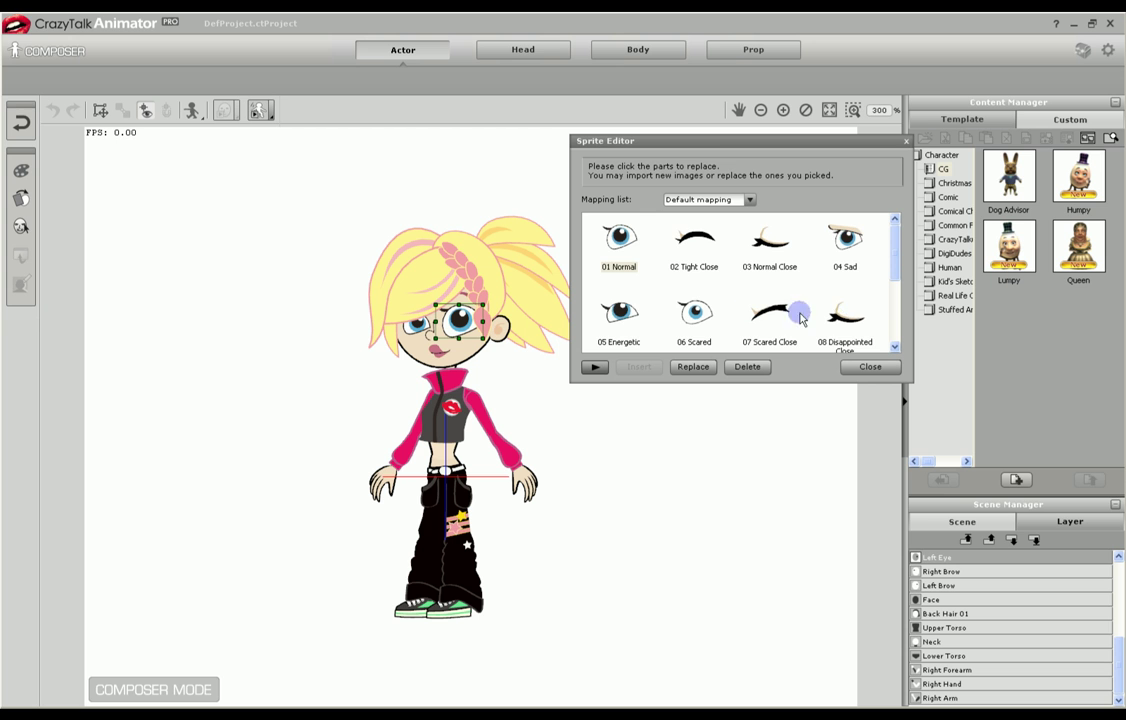
mouse_move(899, 249)
mouse_down()
mouse_move(895, 302)
mouse_move(895, 226)
mouse_up()
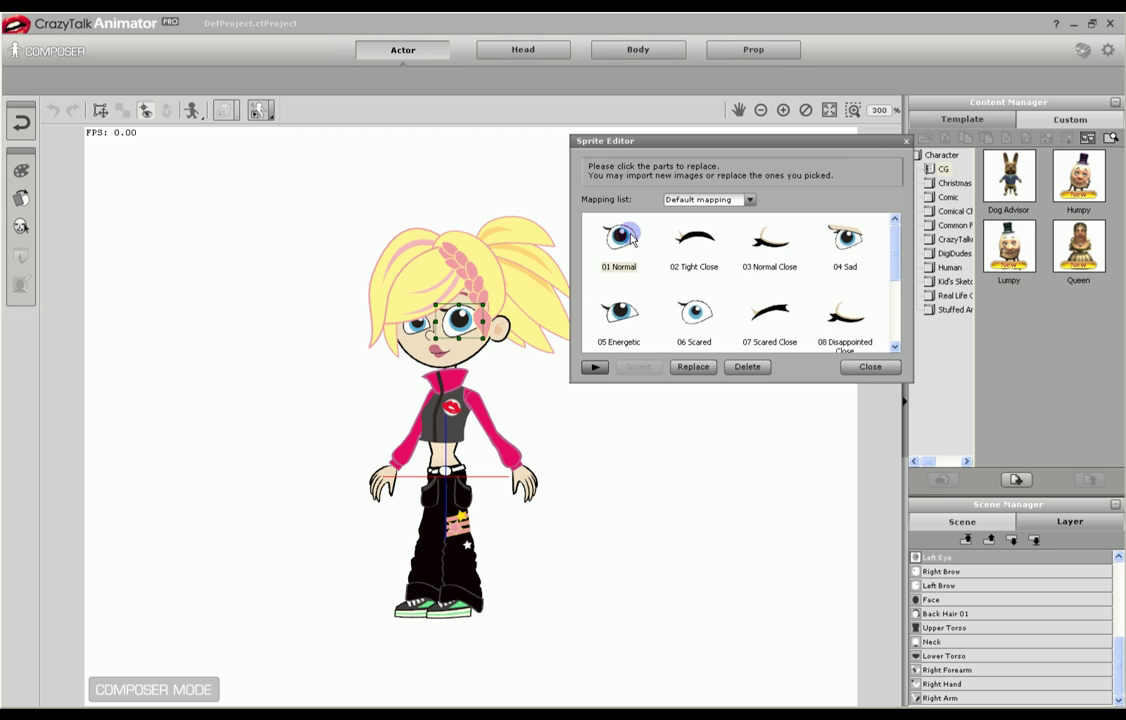
Step: Replace the left eye sprite with Blue Eye.swf for all elements, then select the other eye
click(693, 366)
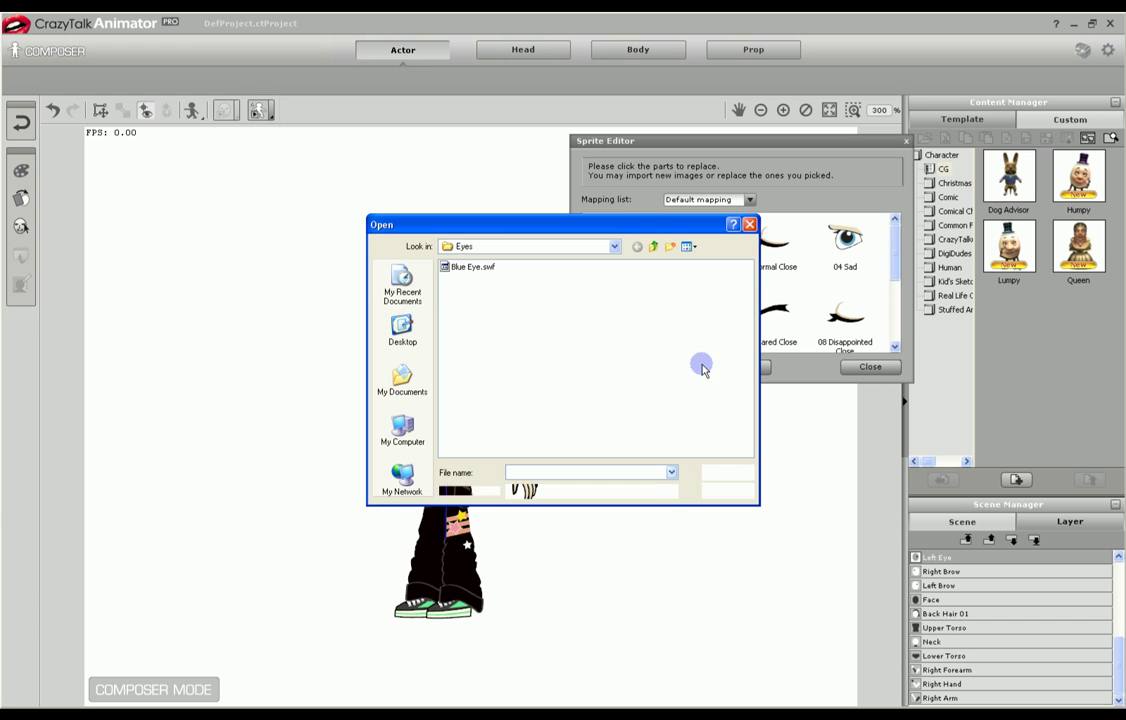
click(455, 266)
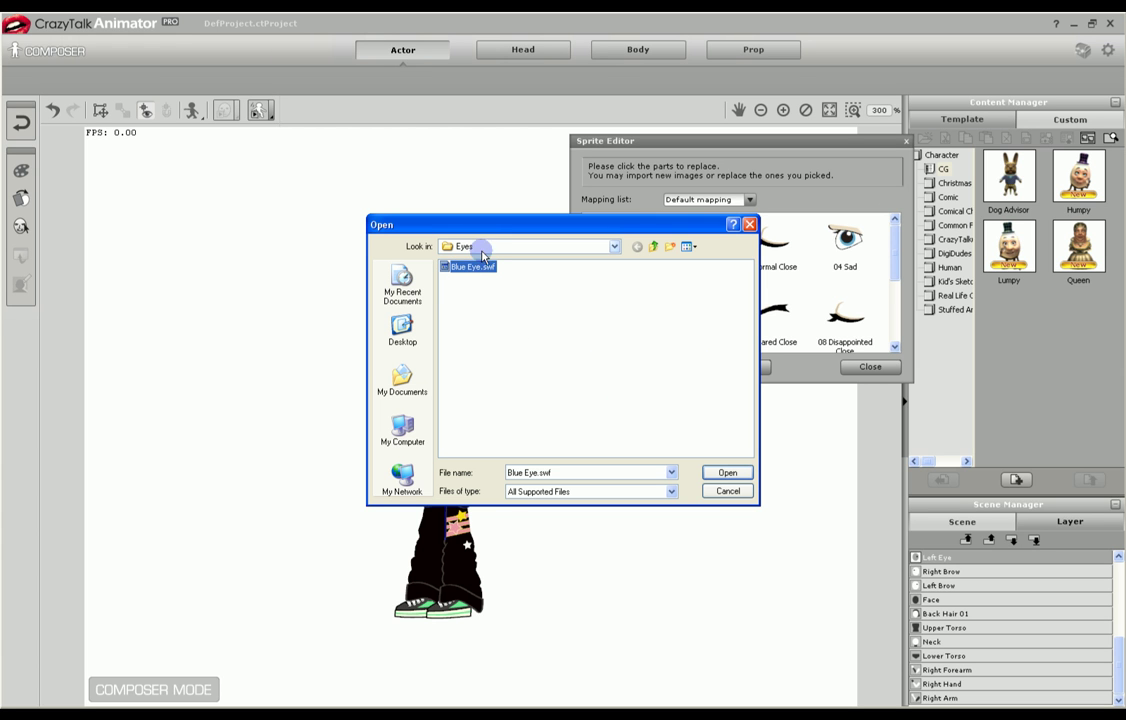
click(727, 472)
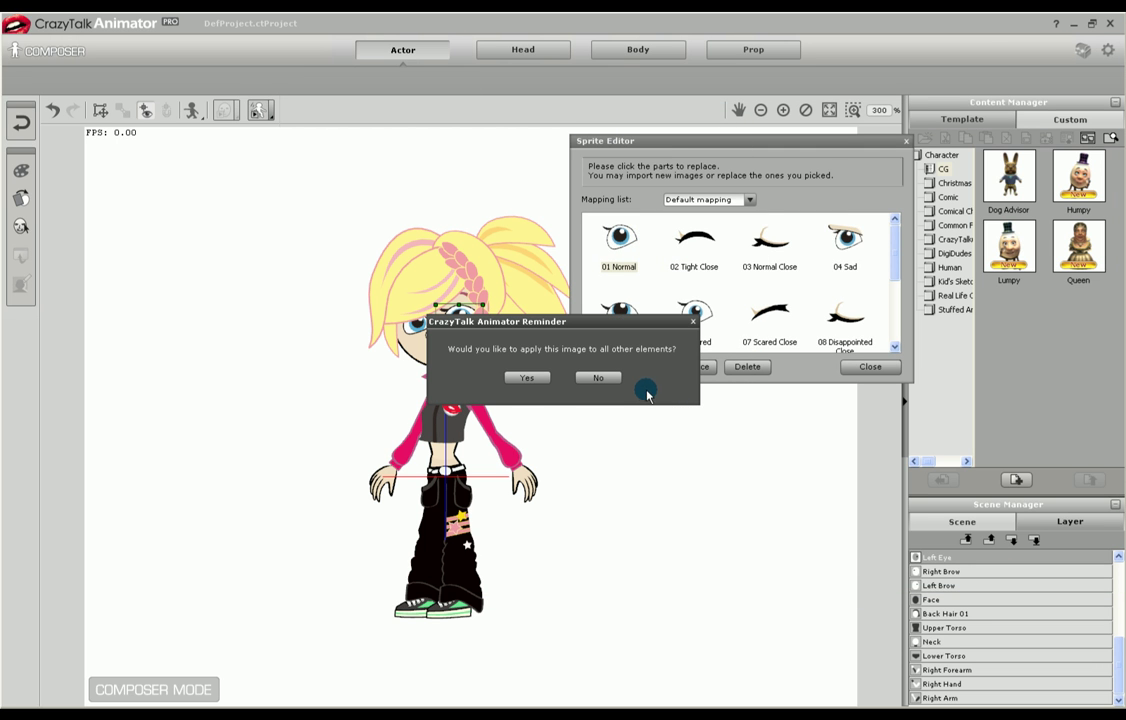
click(526, 380)
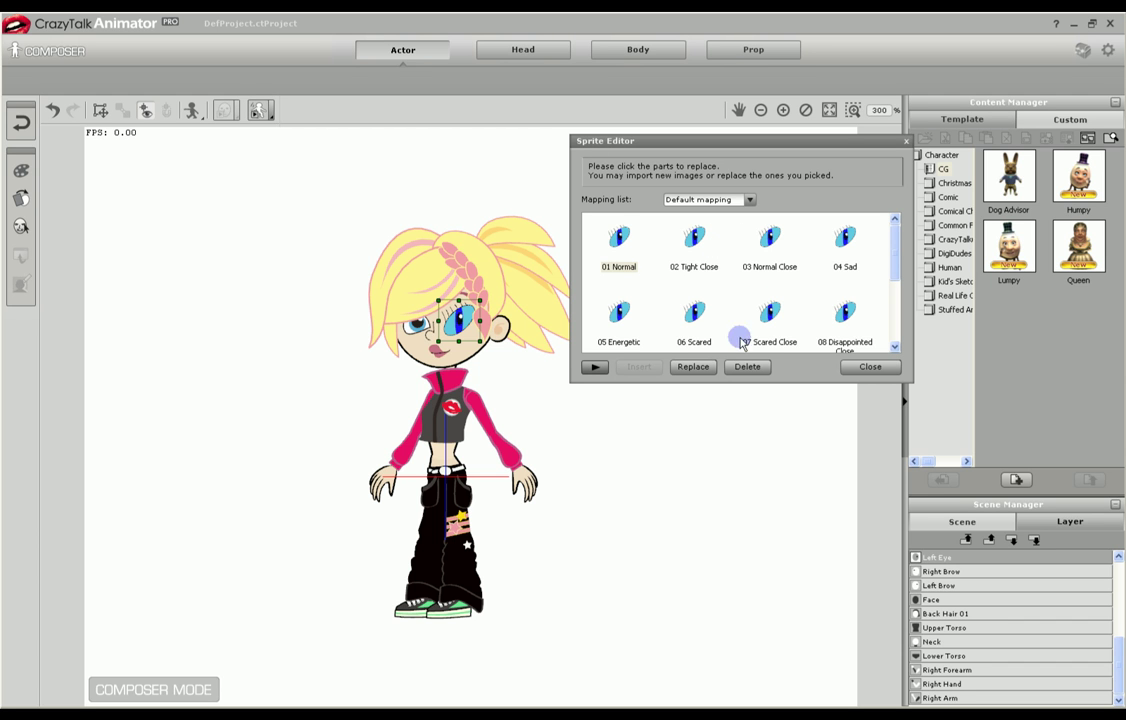
click(418, 334)
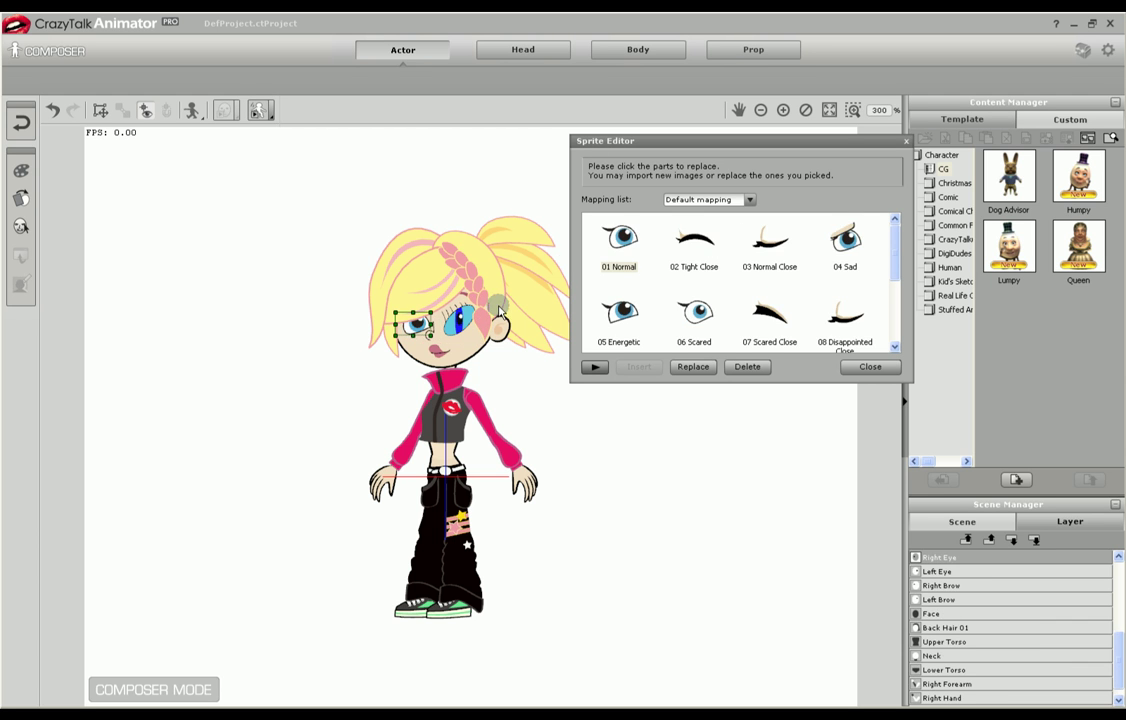
Step: Replace the right eye's sprites with Blue Eye.swf across all expressions and close the Sprite Editor
click(693, 366)
click(466, 267)
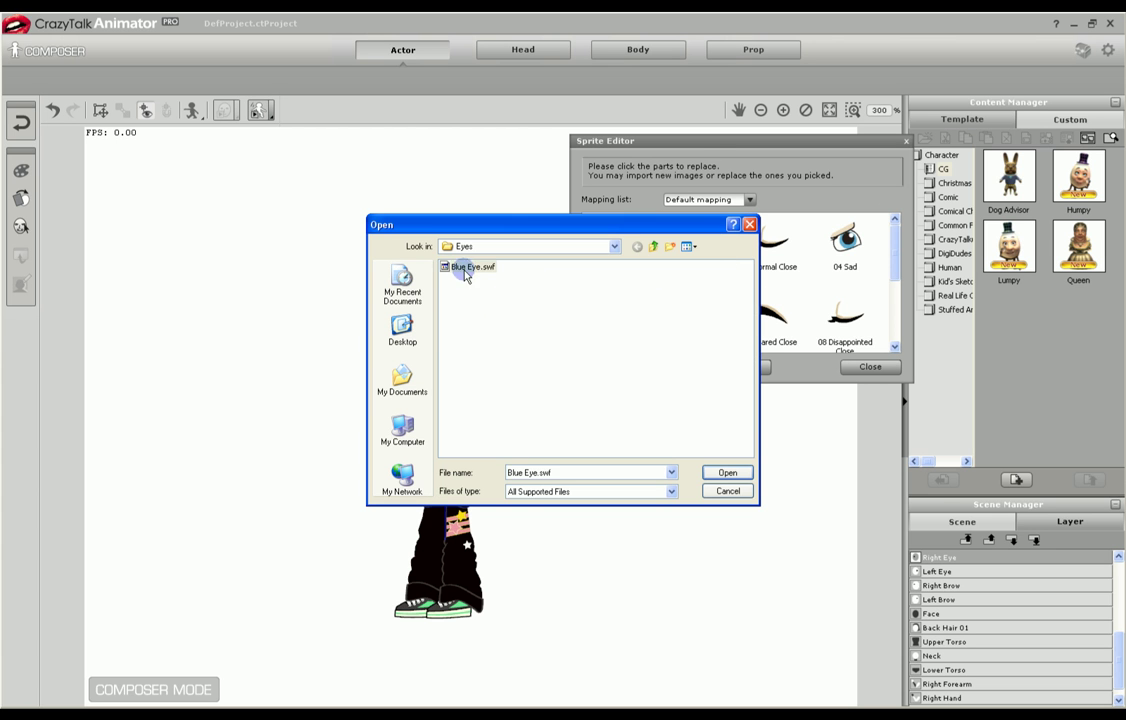
click(722, 470)
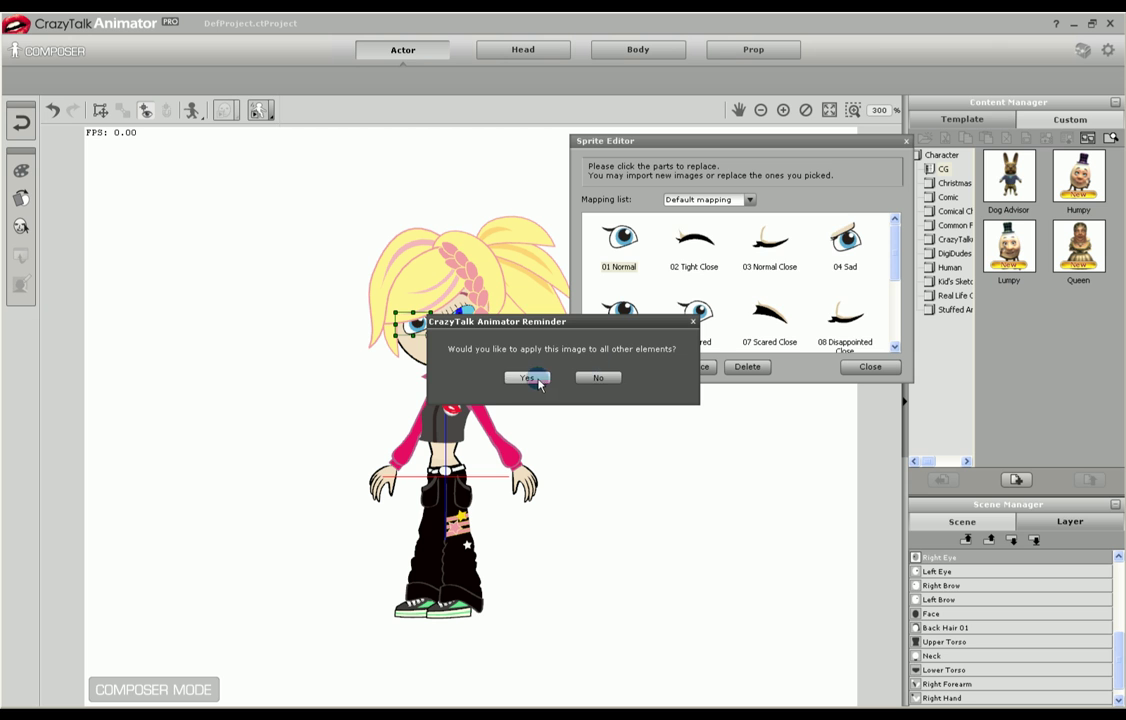
click(532, 376)
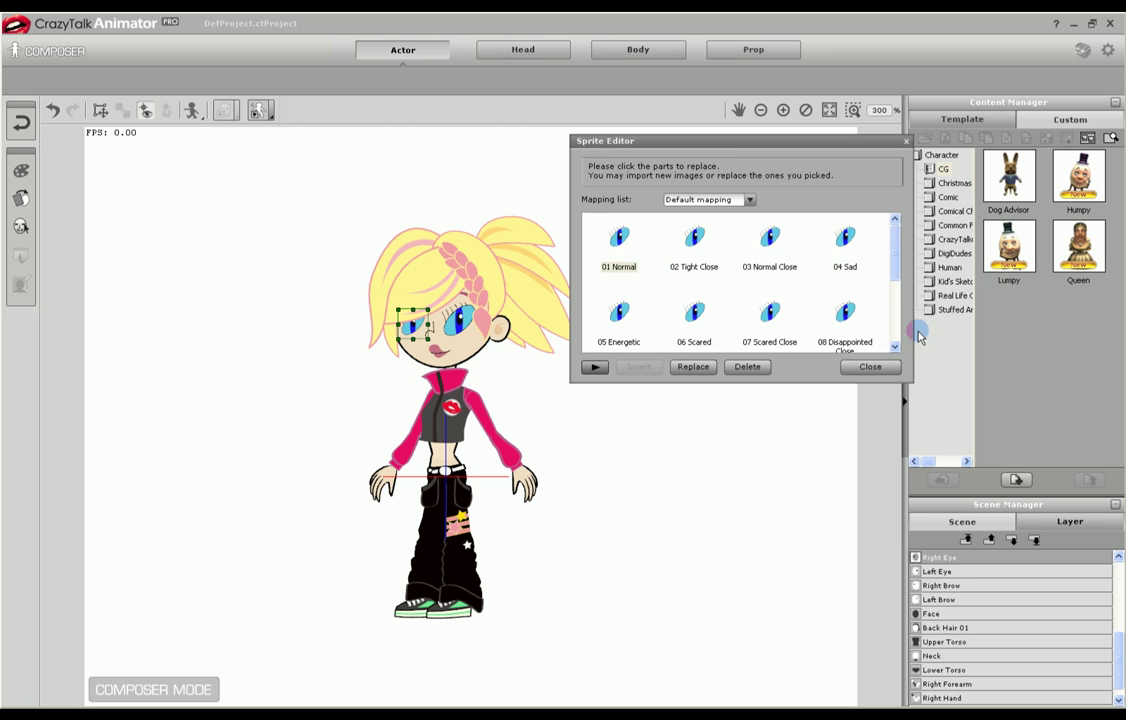
click(870, 366)
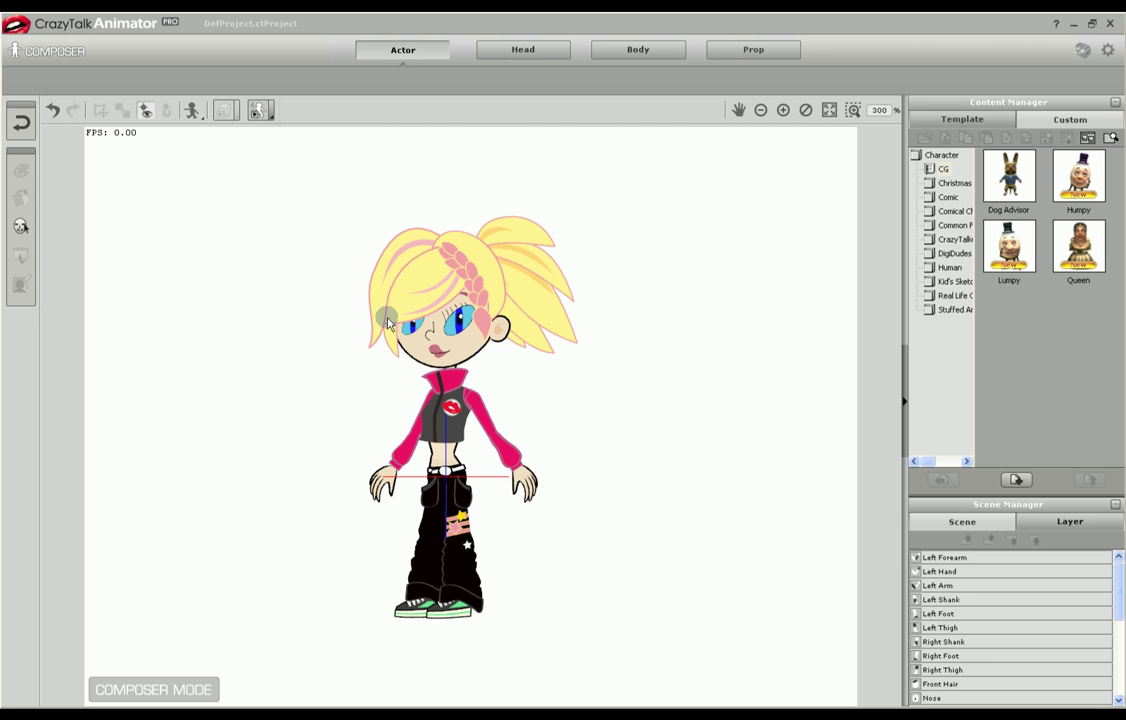
Step: Return from Composer to the stage, accept updating the character, and select Cherry 02
click(22, 119)
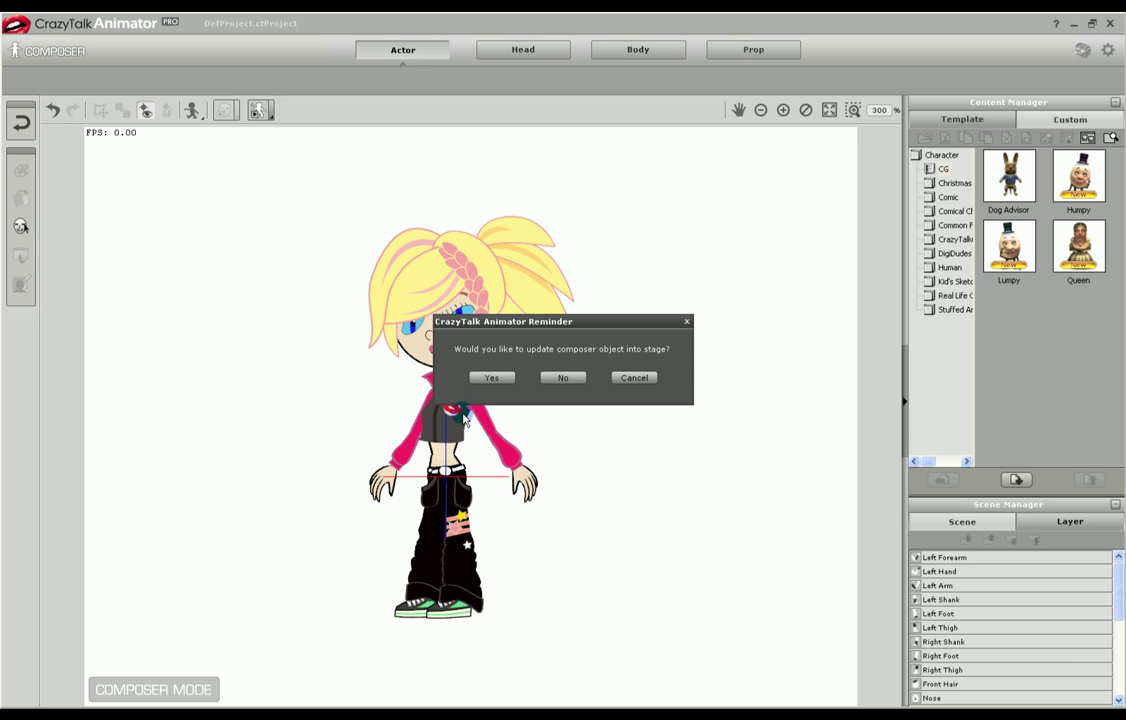
click(490, 378)
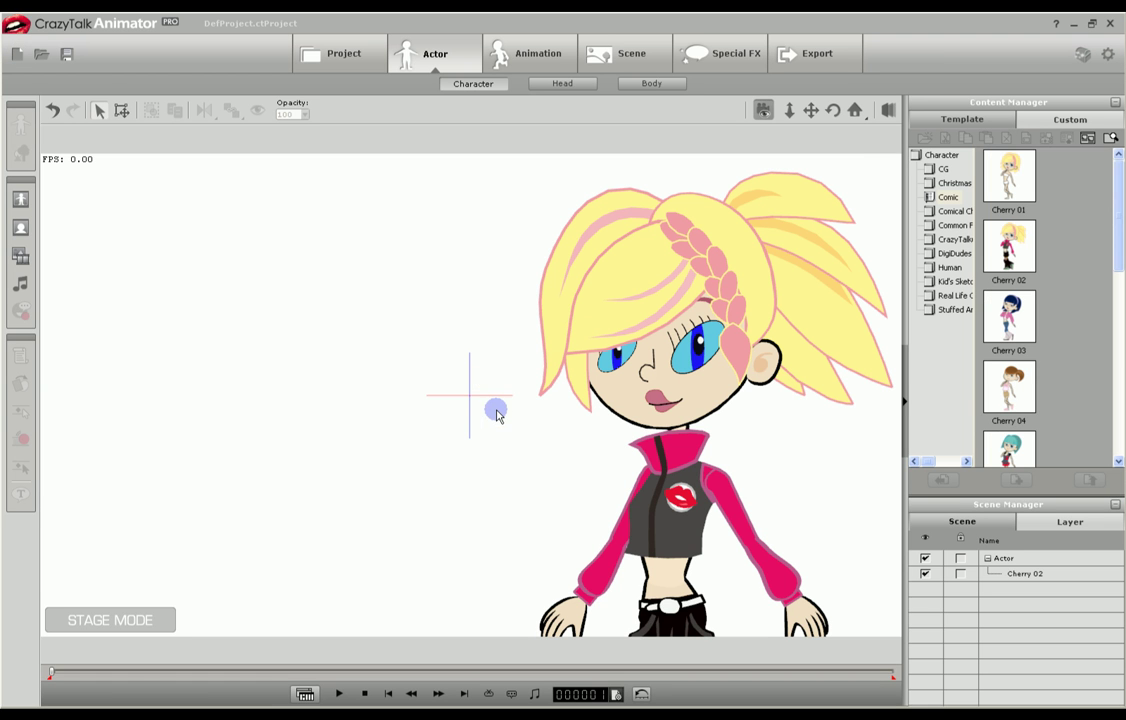
click(530, 332)
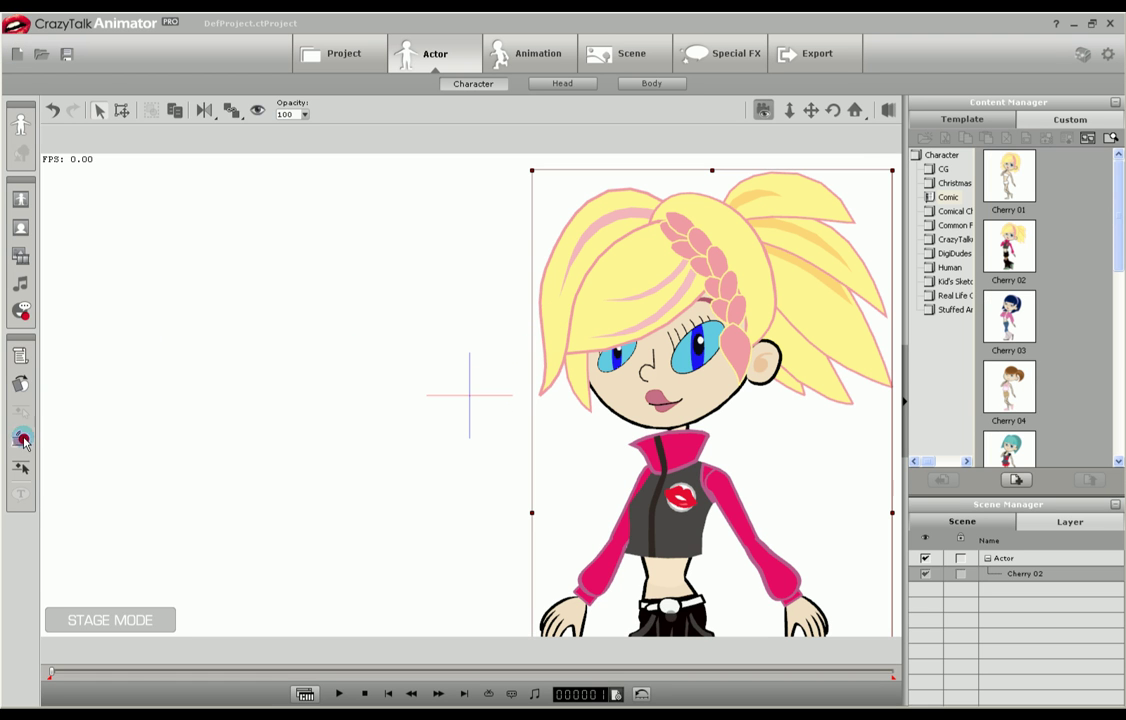
Step: Preview the blue eyes with Face Puppeteering, then close the panel and deselect the character
click(20, 438)
click(53, 493)
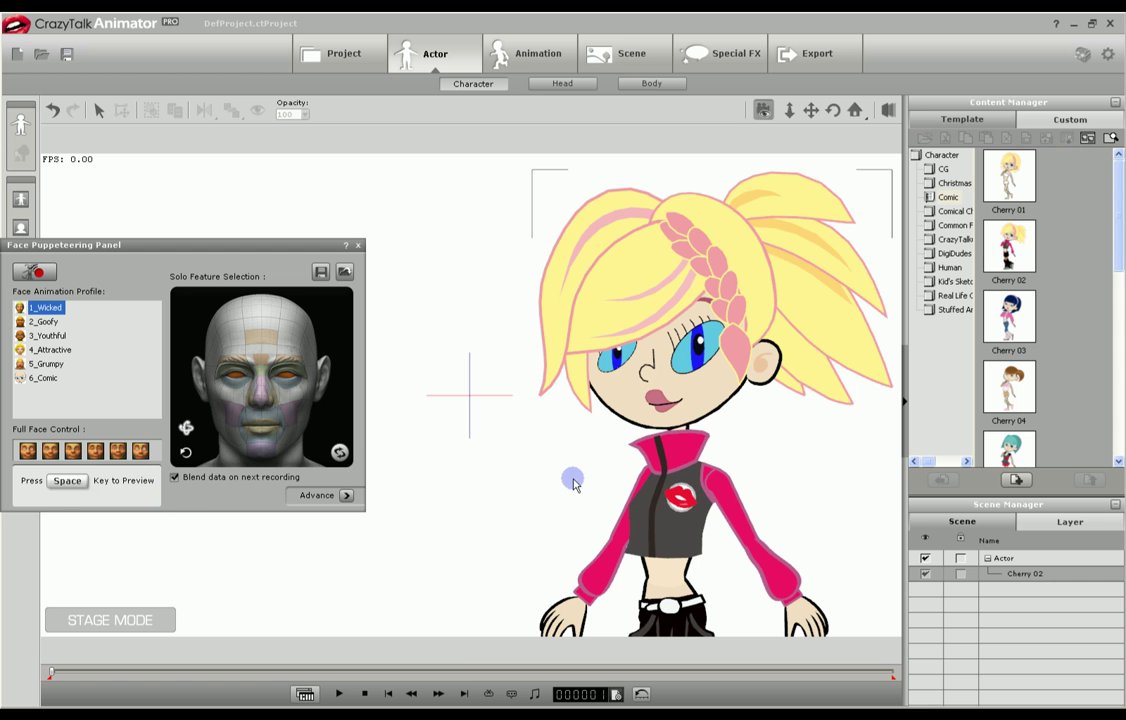
key(space)
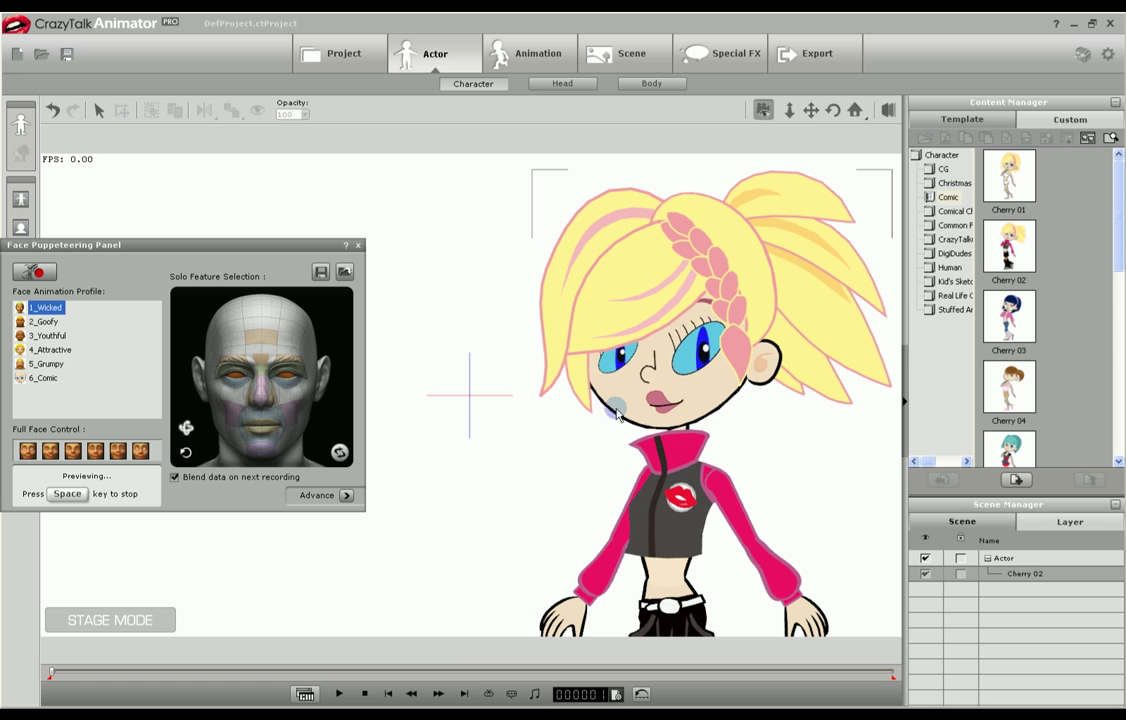
key(space)
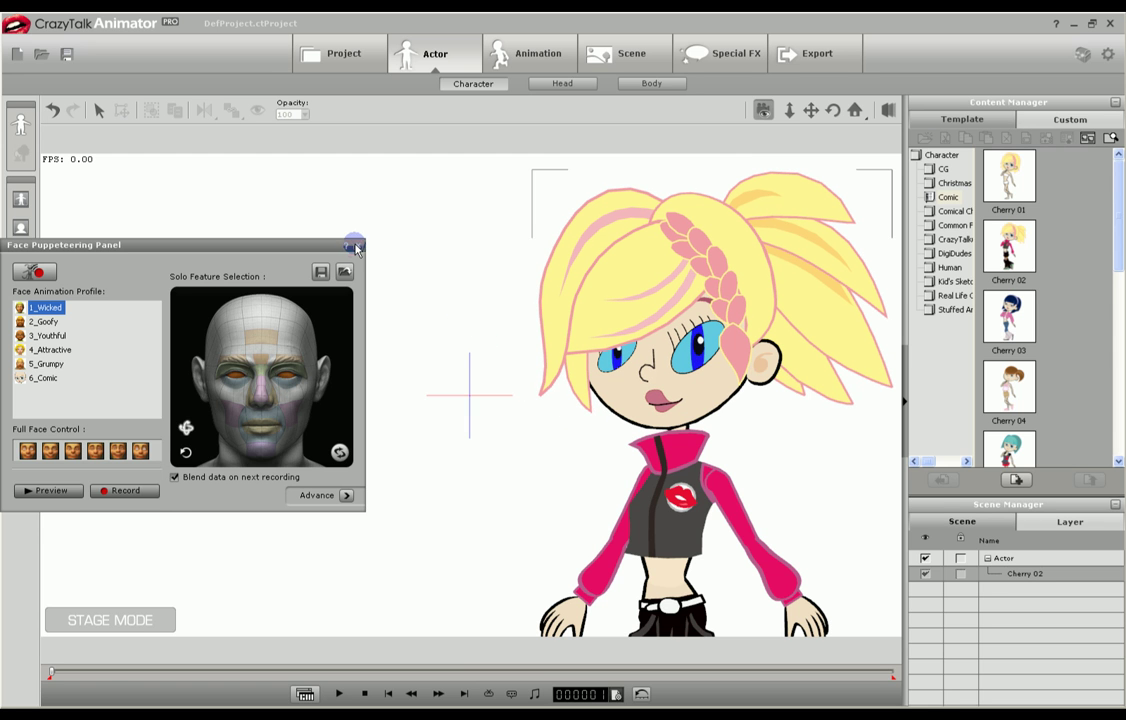
click(357, 246)
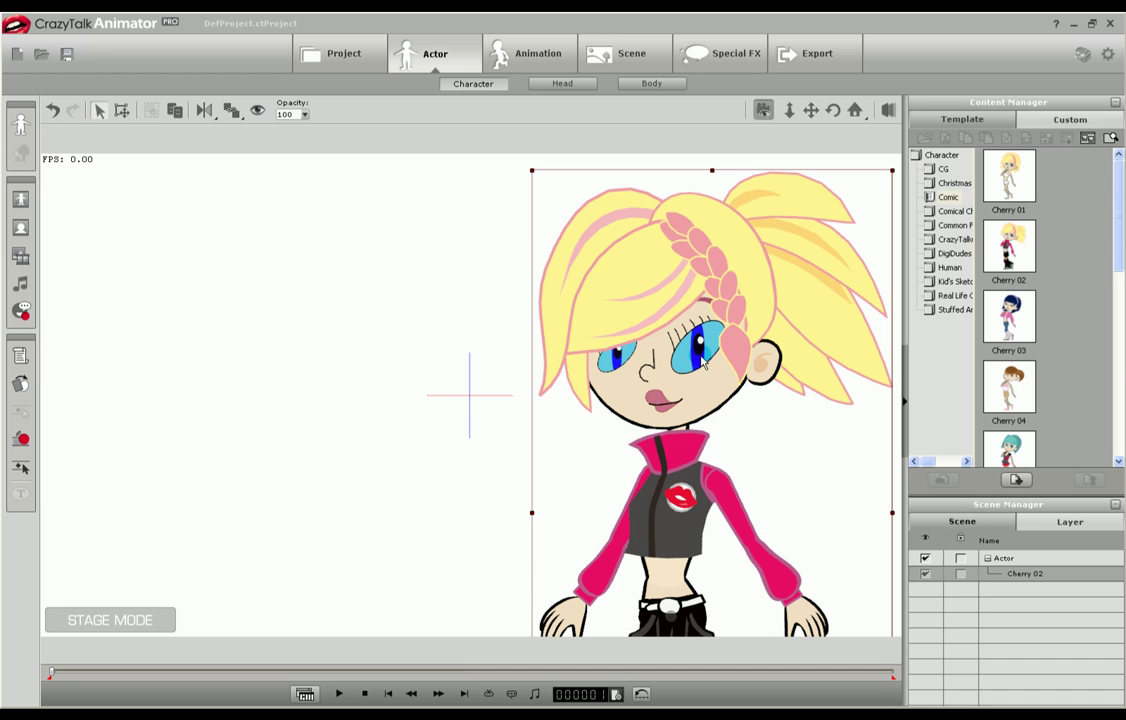
click(582, 437)
click(518, 439)
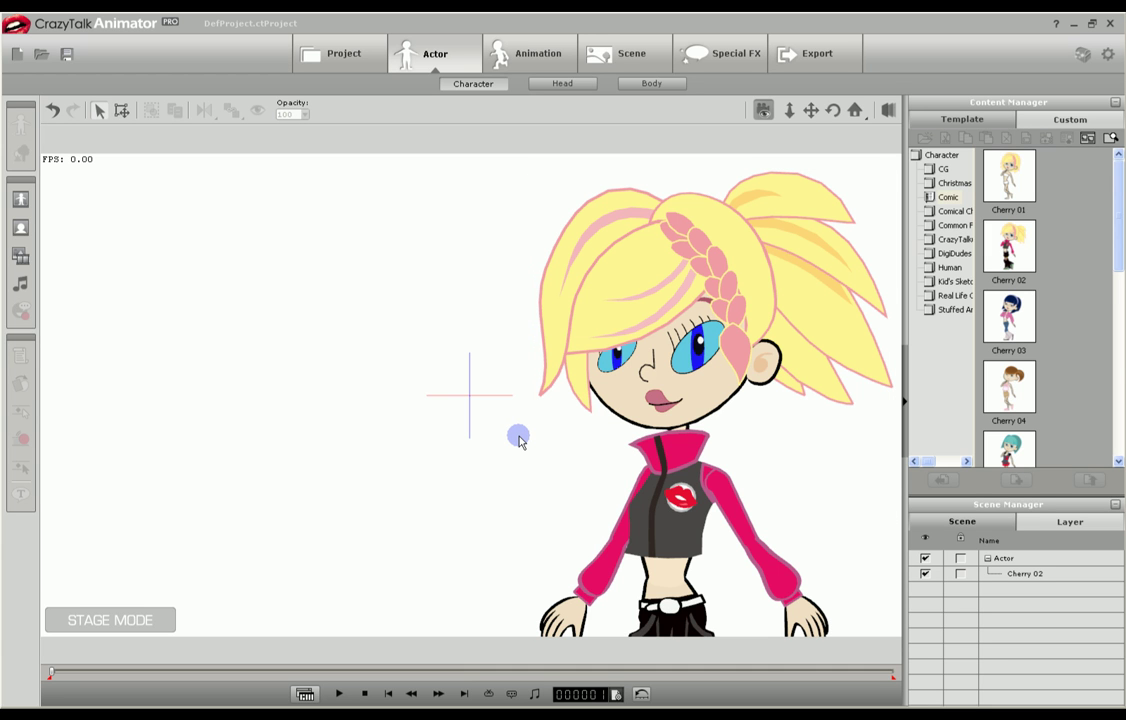